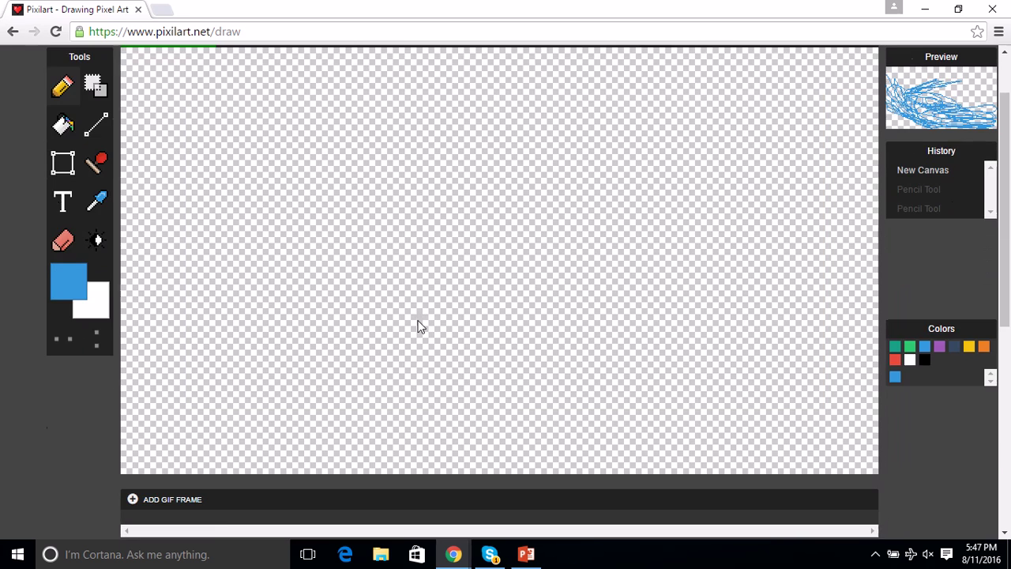
Open a new browser tab alongside the drawing page.
scroll(417, 322, up, 3)
scroll(415, 320, down, 1)
scroll(416, 321, up, 1)
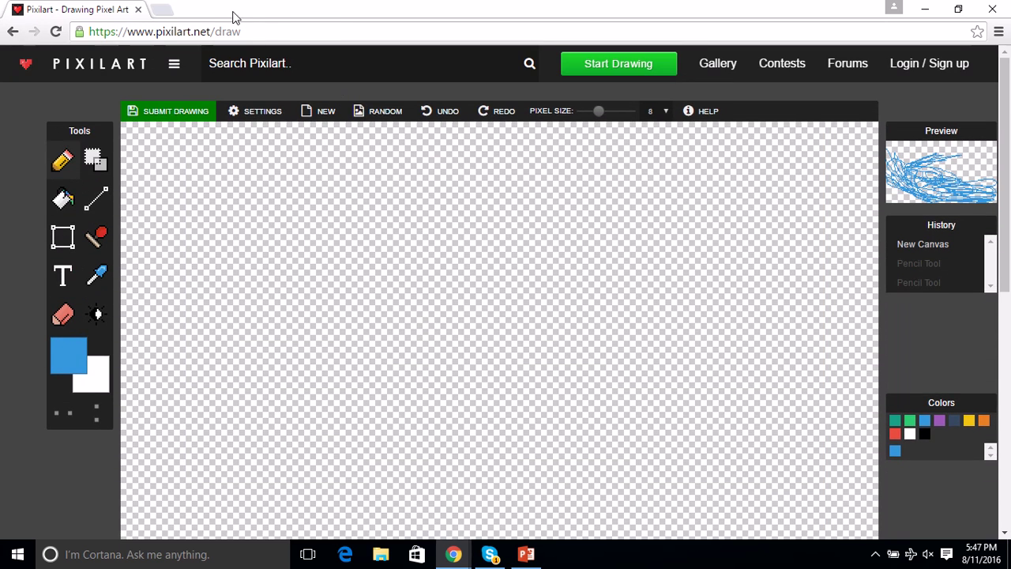
click(161, 9)
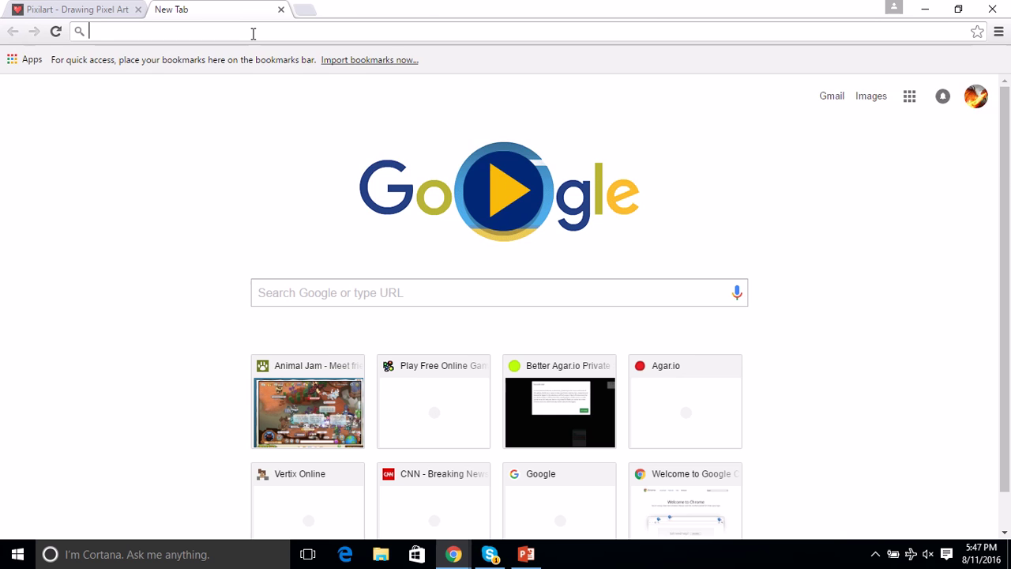
text(ok so )
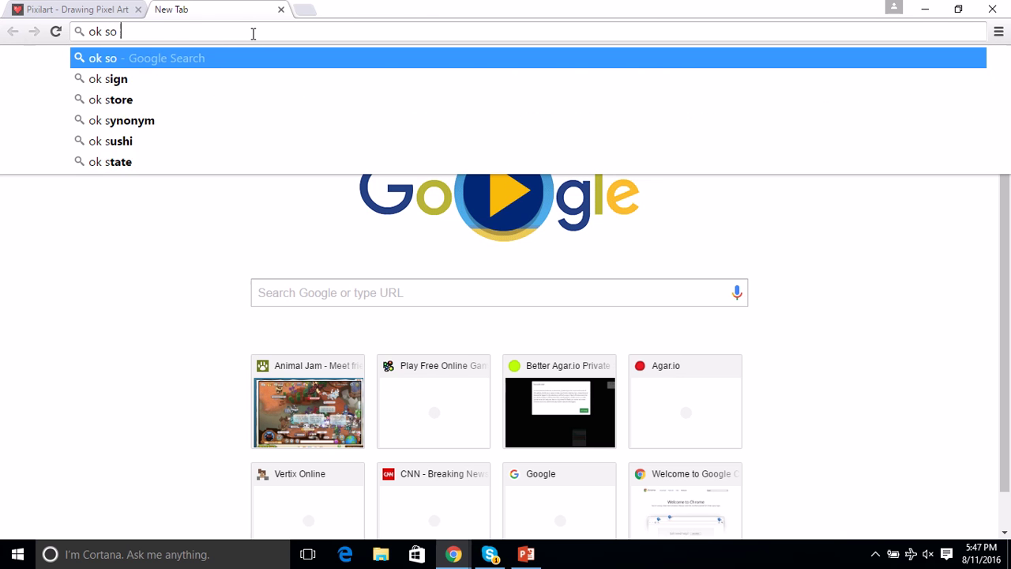
text(today)
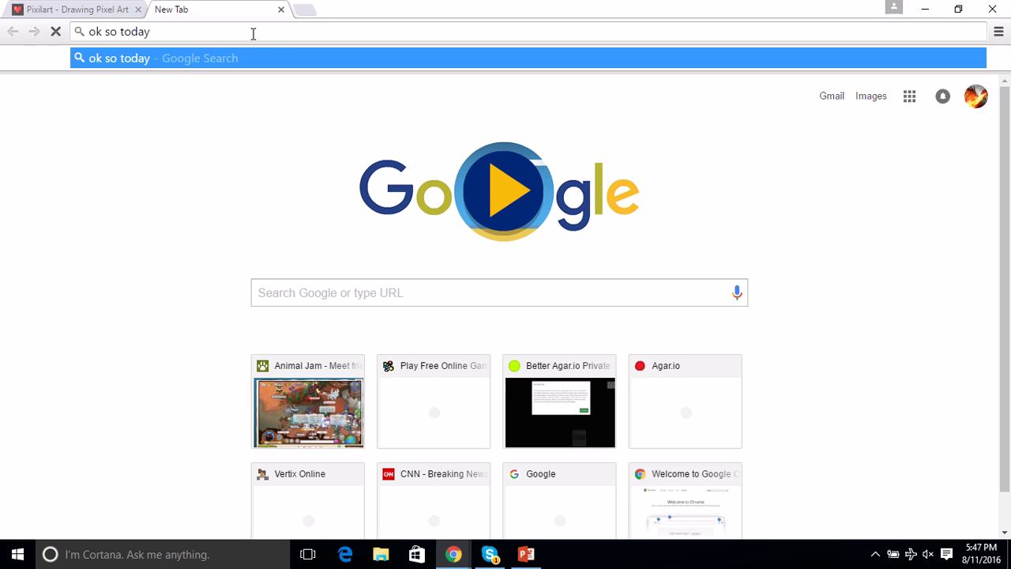
text( we will )
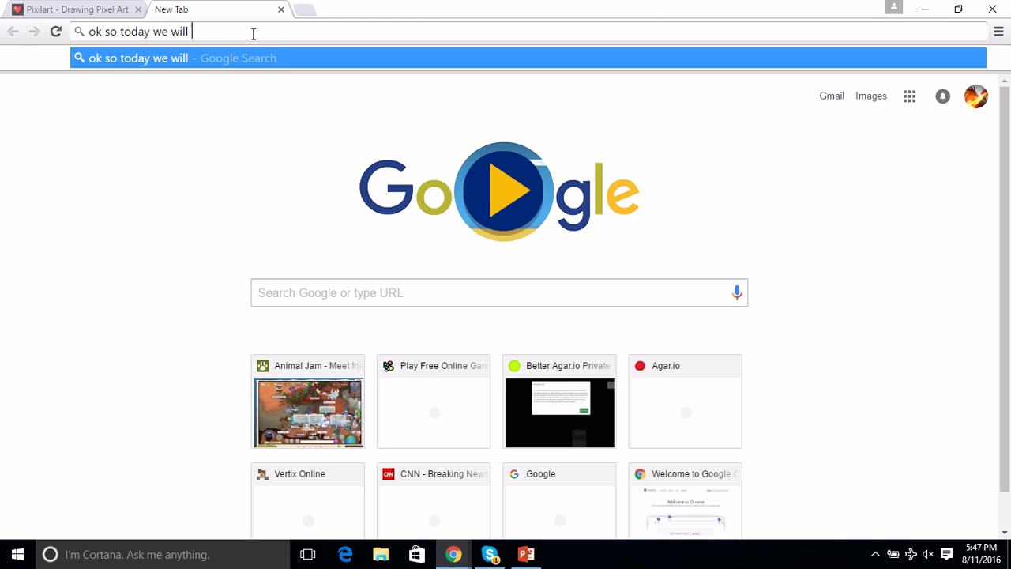
text(be doing )
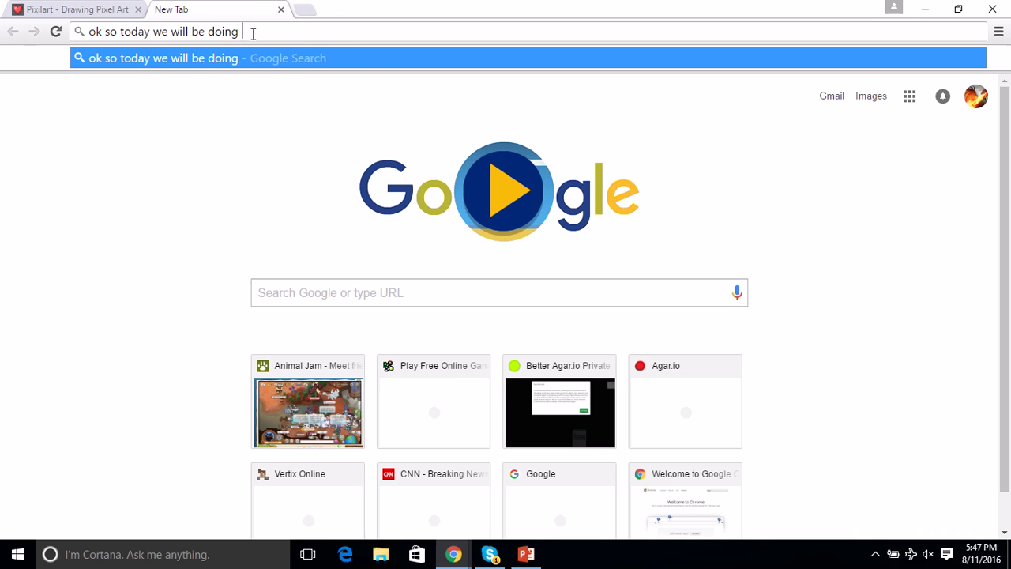
text(a wave)
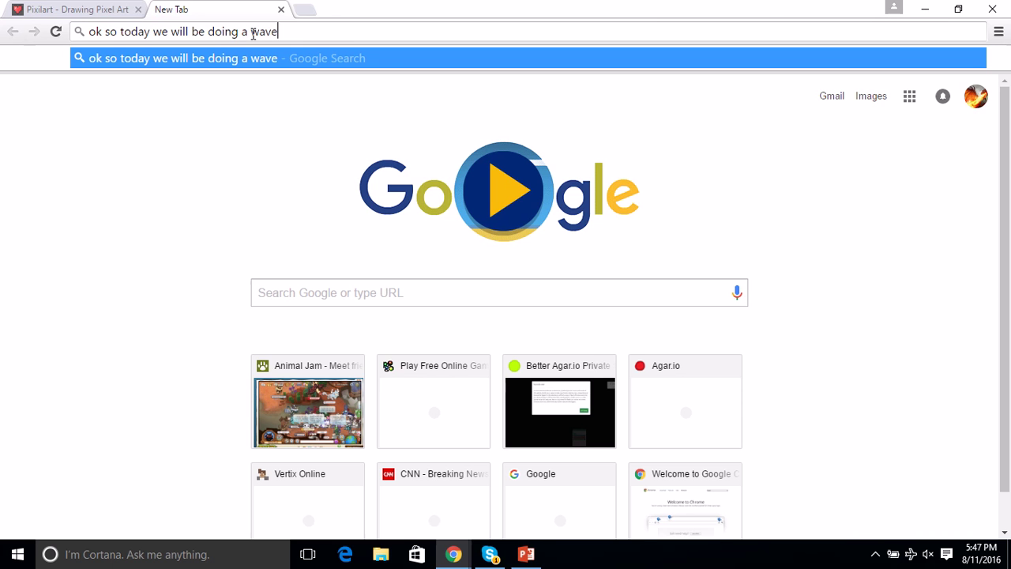
key(BackSpace)
key(BackSpace)
key(BackSpace)
key(BackSpace)
key(BackSpace)
key(BackSpace)
key(BackSpace)
key(BackSpace)
key(BackSpace)
key(BackSpace)
key(BackSpace)
key(BackSpace)
key(BackSpace)
key(BackSpace)
key(BackSpace)
key(BackSpace)
key(BackSpace)
key(BackSpace)
key(BackSpace)
key(BackSpace)
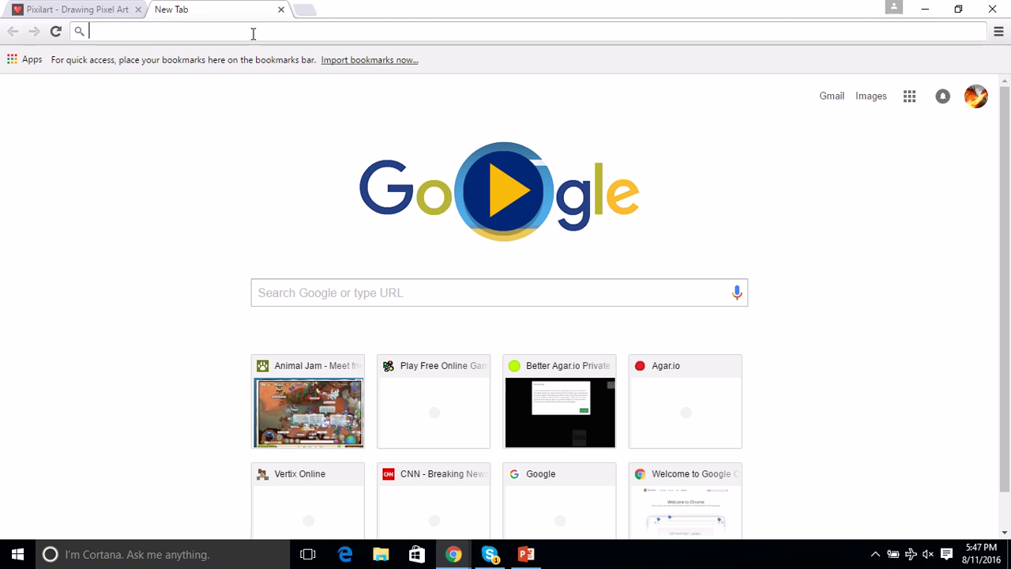
Search Google for "ocean waves" and show the image results.
text(oc)
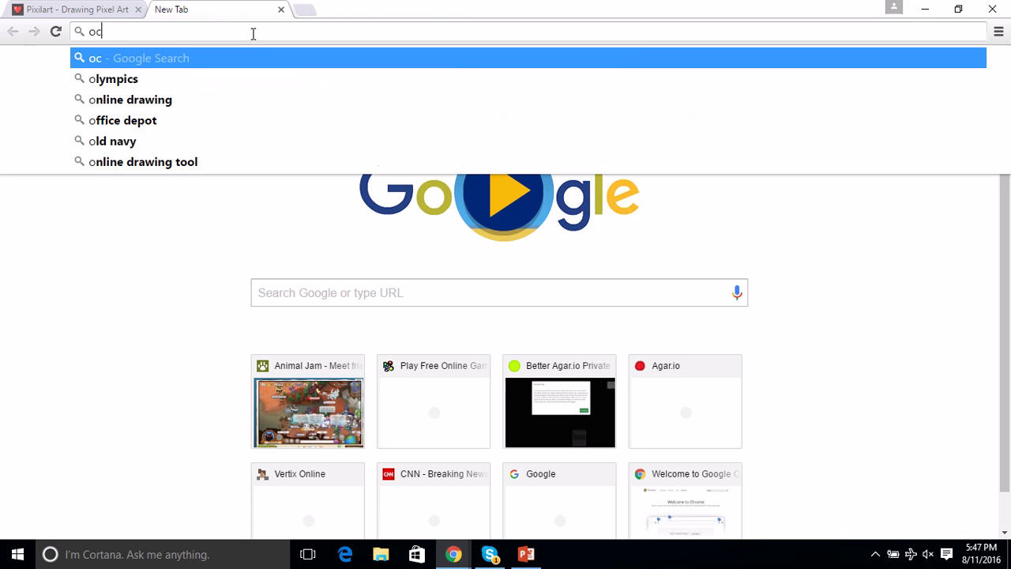
text(ean waves)
key(Return)
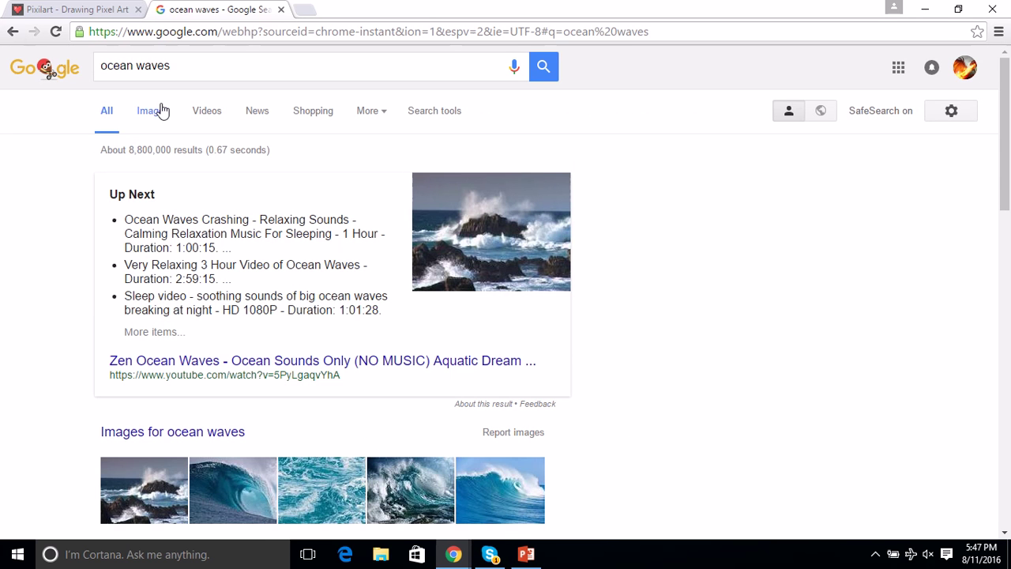
click(159, 110)
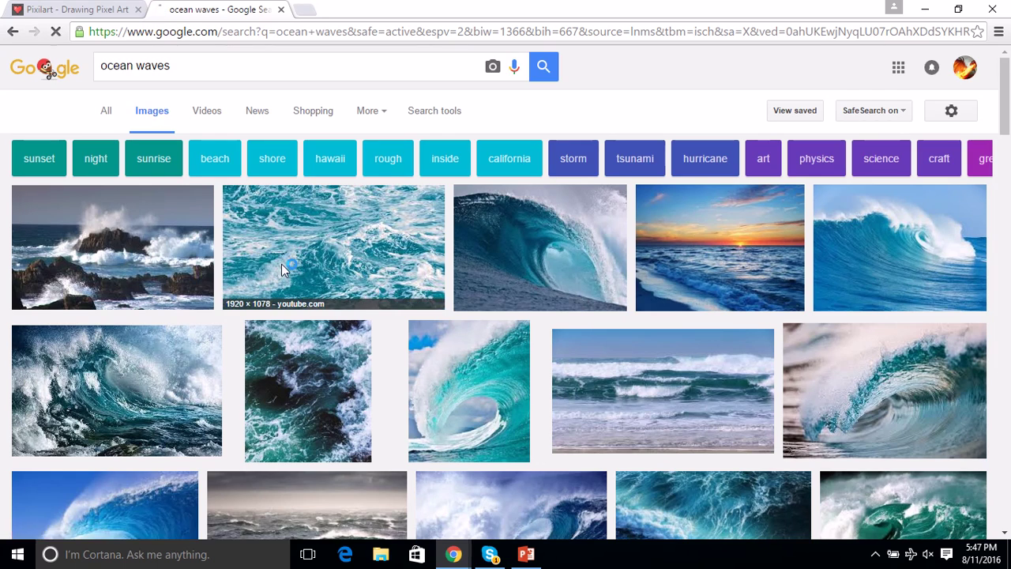
Open the enlarged preview of the teal crashing wave photo from howtogeek.com as a drawing reference.
scroll(283, 273, down, 1)
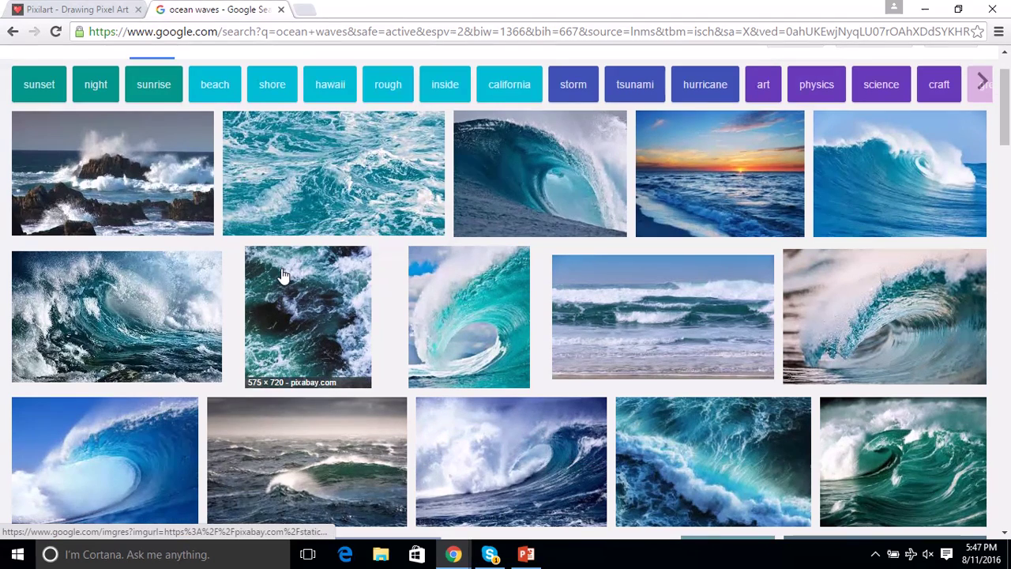
scroll(283, 274, down, 1)
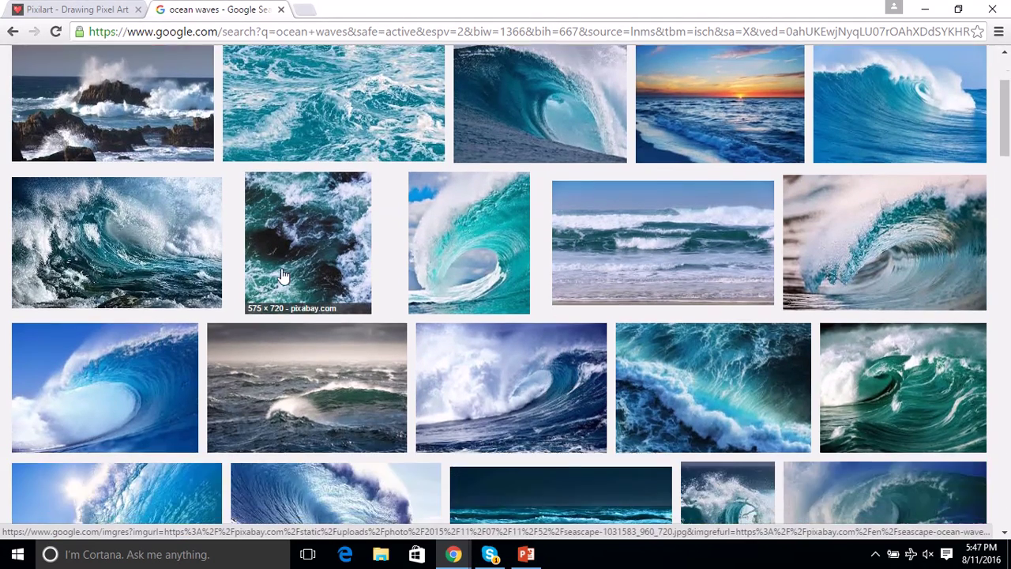
click(143, 235)
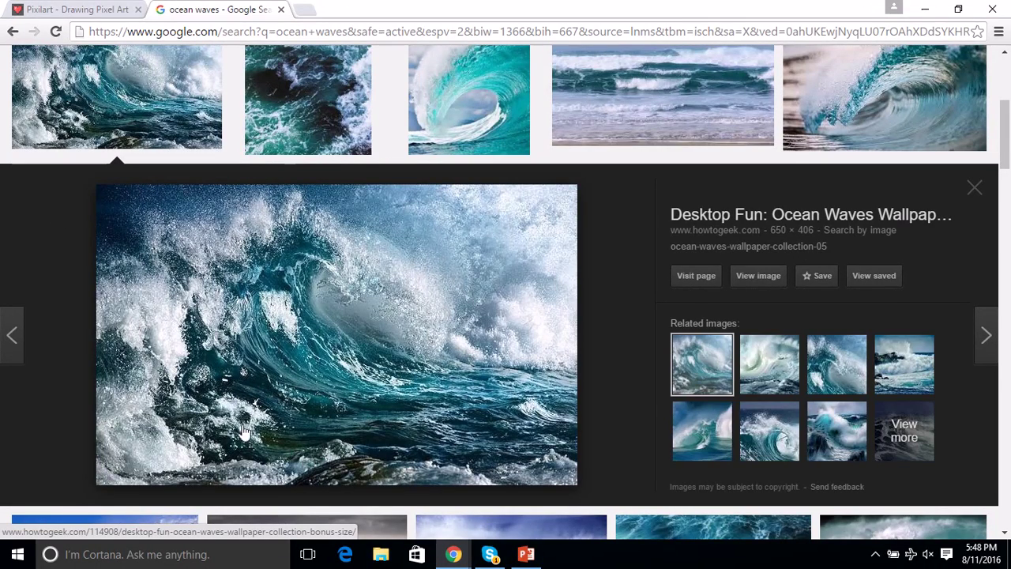
Switch back to Pixilart and pencil a dense blue water surface along the lower right part of the canvas.
click(75, 10)
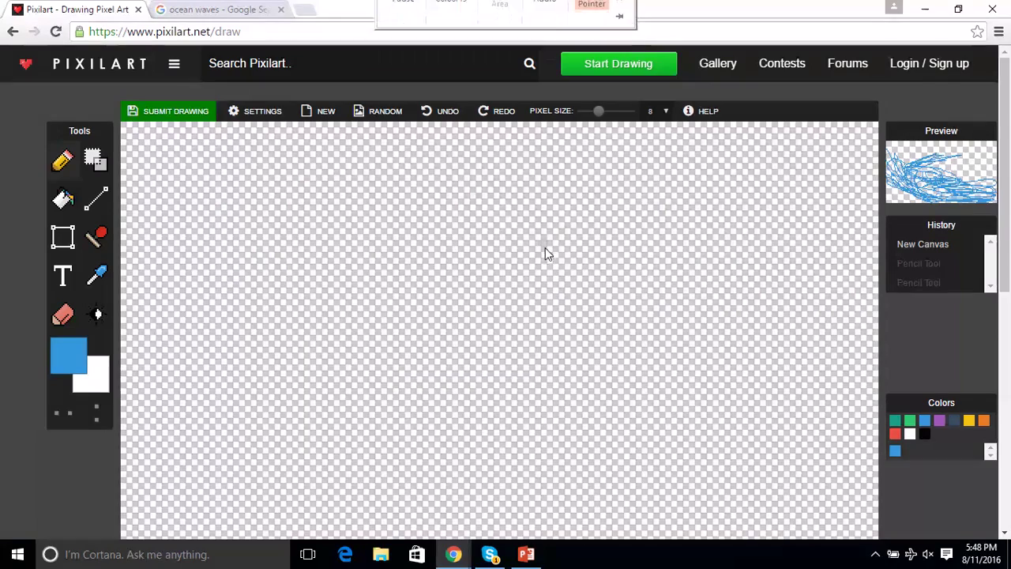
scroll(542, 251, down, 4)
scroll(537, 251, up, 4)
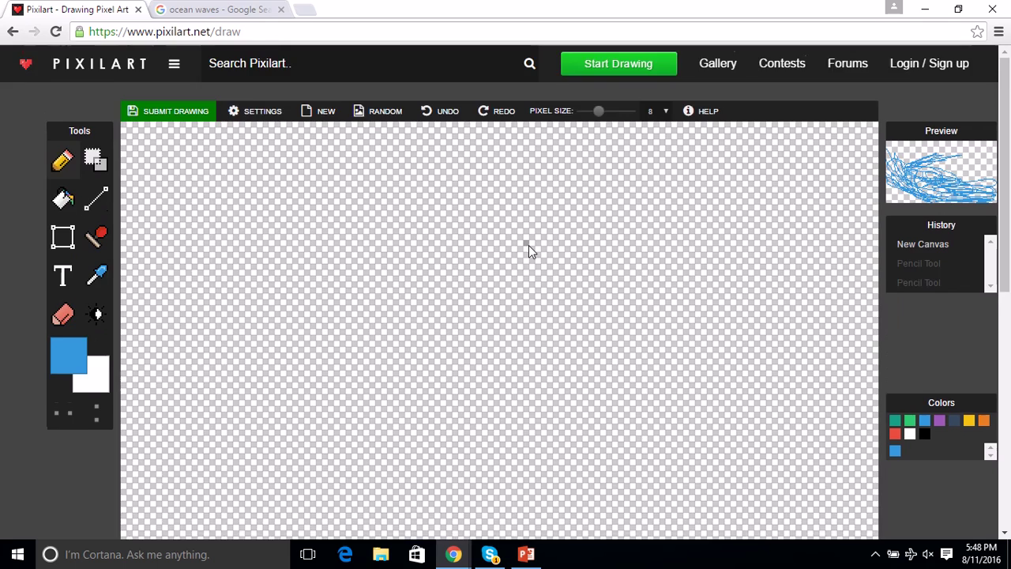
scroll(528, 249, down, 1)
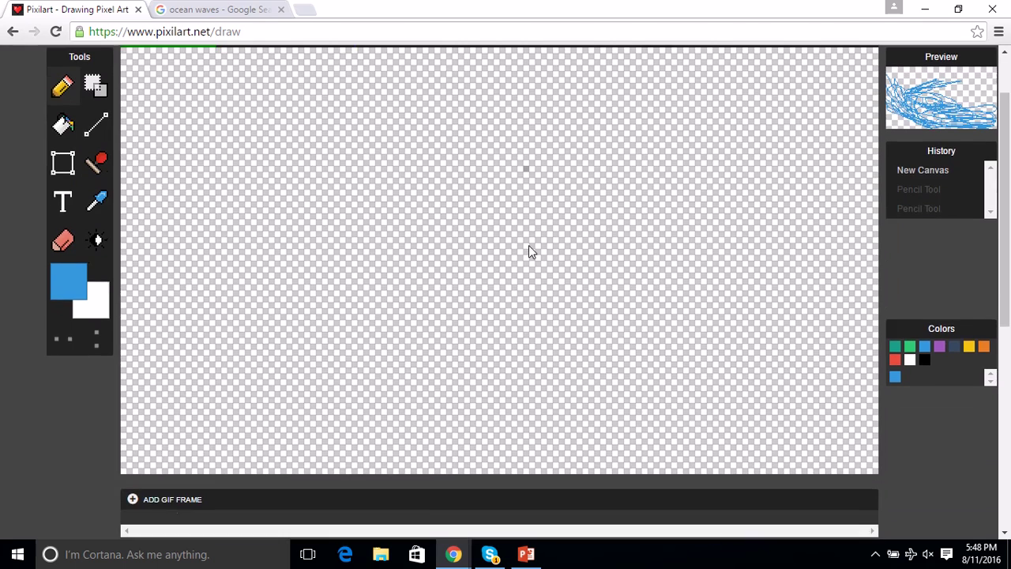
click(261, 9)
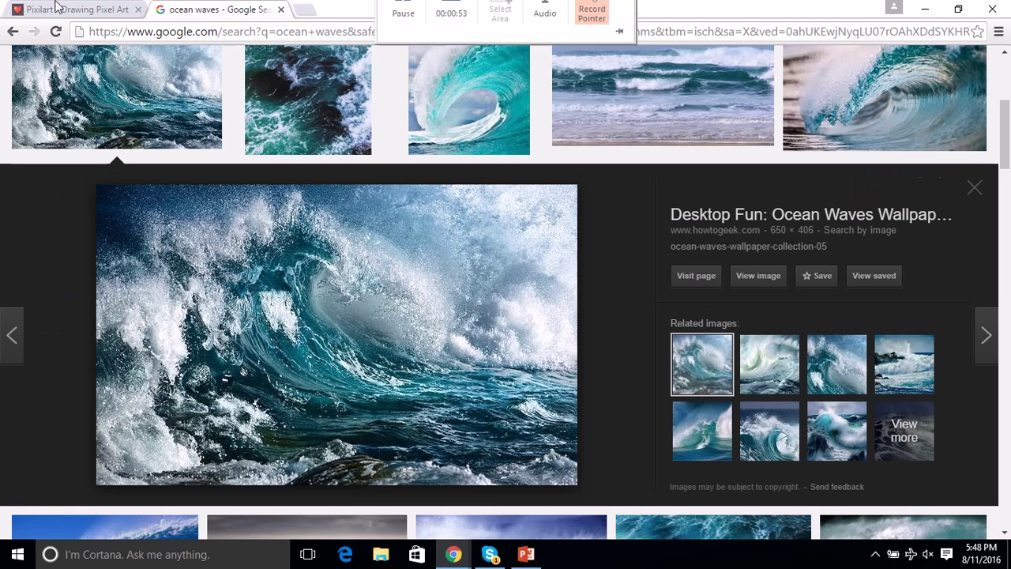
click(49, 8)
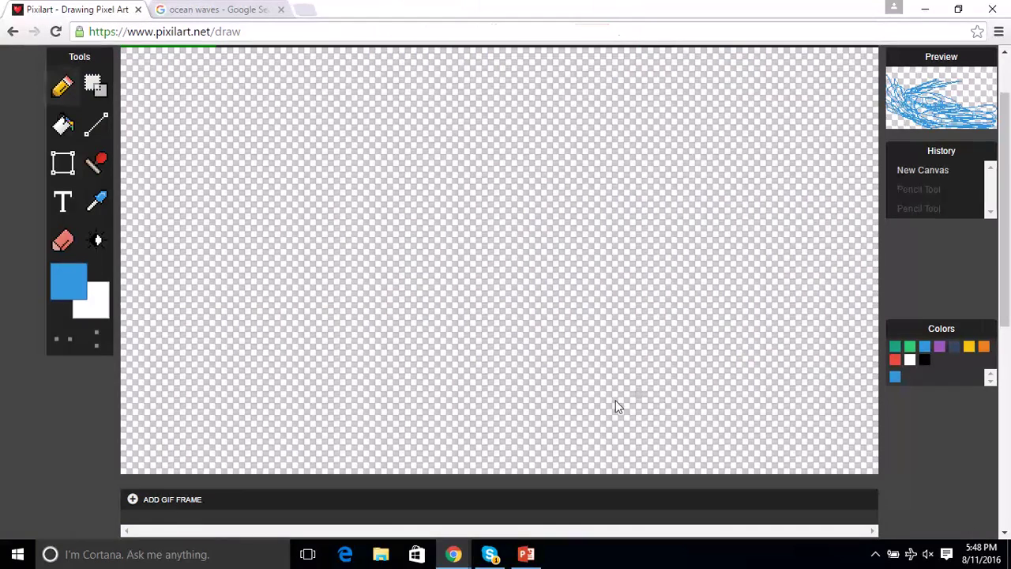
drag(600, 405, 635, 405)
drag(563, 402, 749, 449)
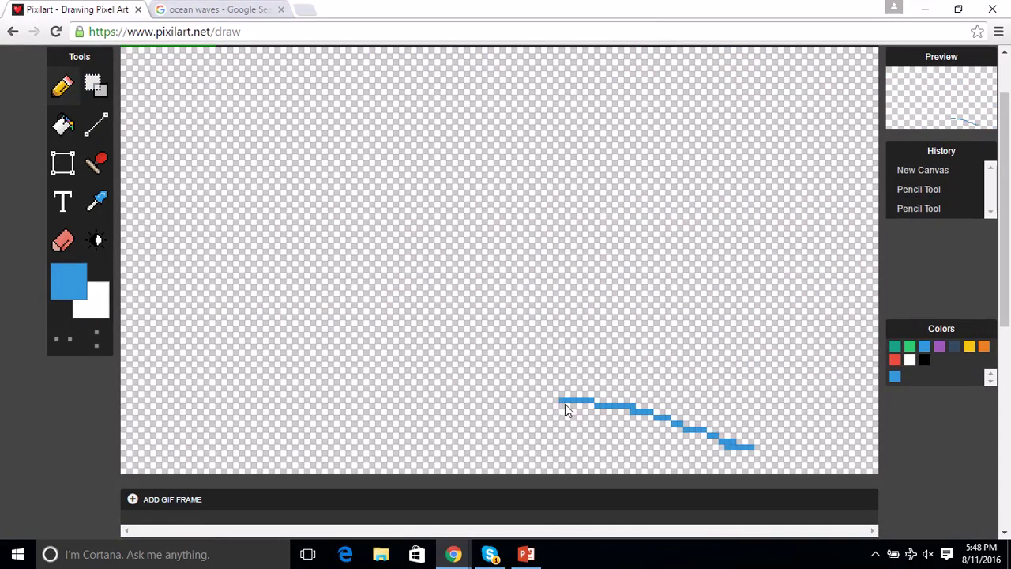
mouse_move(565, 404)
mouse_down()
mouse_move(704, 435)
mouse_move(961, 467)
mouse_move(553, 451)
mouse_move(630, 445)
mouse_move(845, 483)
mouse_move(820, 462)
mouse_up()
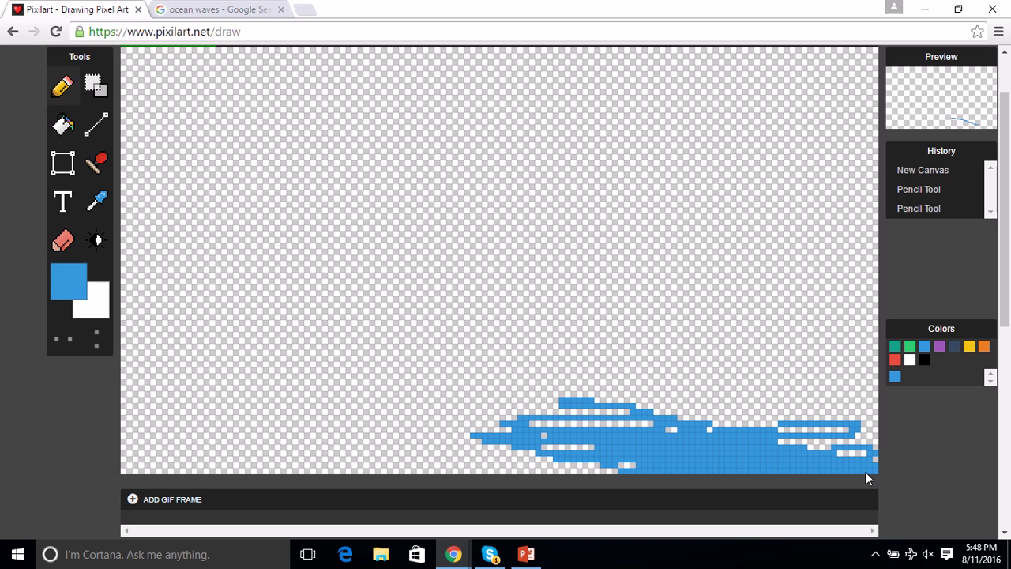
Extend the blue water to the lower left and pencil blue lines rising into a pointed wave, following the reference photo.
mouse_move(432, 422)
mouse_down()
mouse_move(356, 466)
mouse_move(620, 462)
mouse_move(397, 443)
mouse_move(403, 427)
mouse_move(674, 452)
mouse_move(505, 469)
mouse_move(378, 409)
mouse_move(697, 459)
mouse_move(435, 447)
mouse_move(331, 386)
mouse_move(708, 466)
mouse_move(541, 488)
mouse_move(202, 401)
mouse_move(537, 488)
mouse_move(223, 380)
mouse_move(218, 335)
mouse_up()
click(233, 7)
click(33, 7)
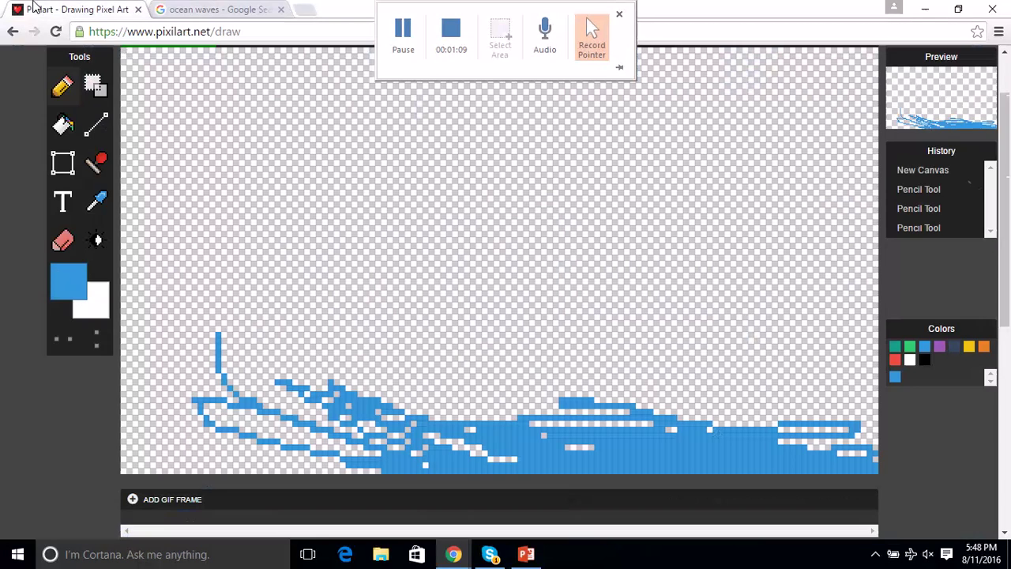
drag(382, 392, 332, 392)
mouse_move(227, 293)
mouse_down()
mouse_move(308, 426)
mouse_move(207, 279)
mouse_move(399, 428)
mouse_up()
Pencil a small patch of white foam at the base of the blue wave near the canvas's lower edge.
click(910, 360)
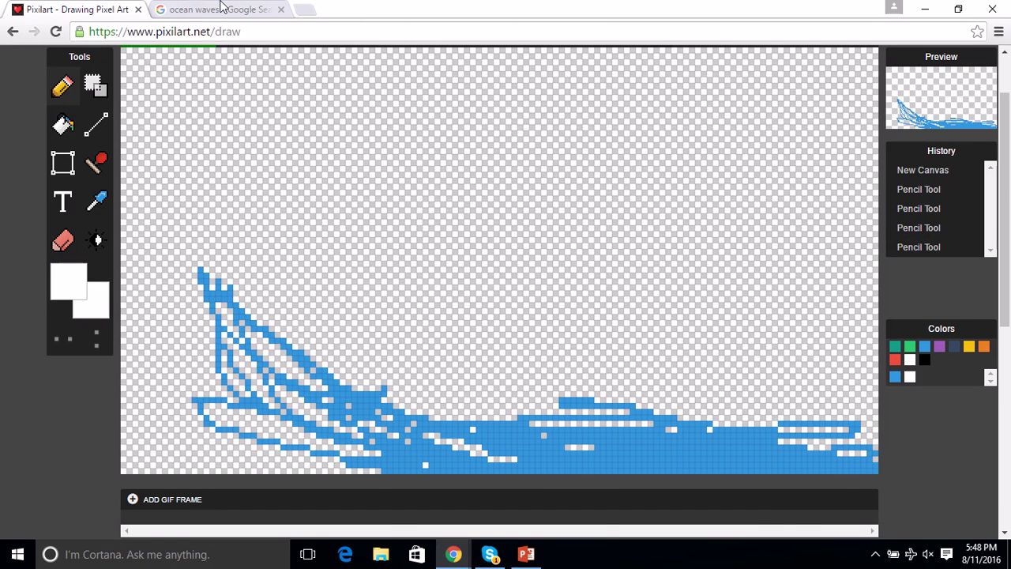
click(217, 8)
click(77, 9)
click(397, 459)
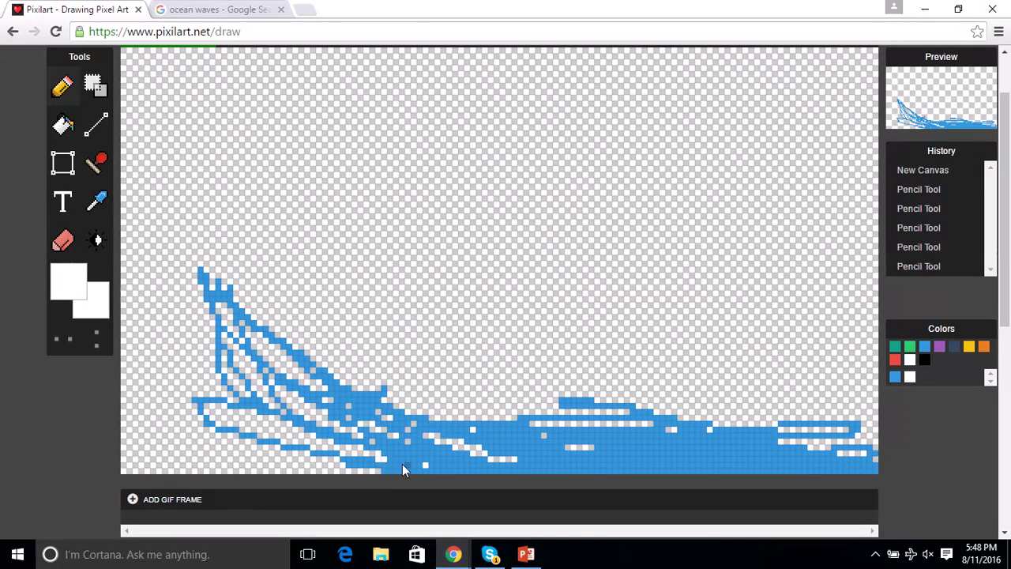
click(398, 464)
drag(396, 460, 384, 465)
click(385, 471)
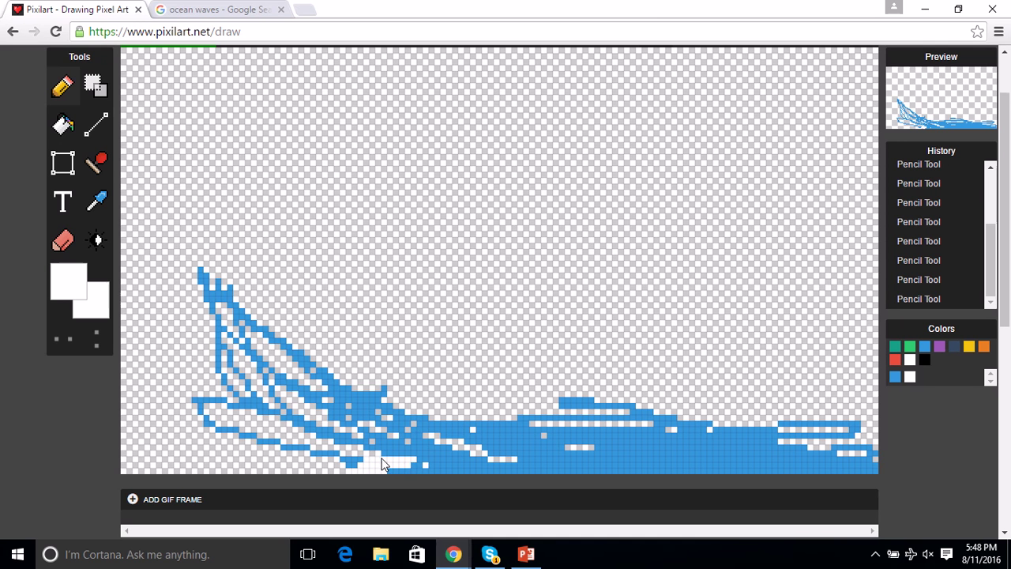
Add teal pencil strokes over the blue wave base and draw long teal swell lines sloping down to the right above the water.
click(896, 346)
mouse_move(445, 416)
mouse_down()
mouse_move(359, 411)
mouse_move(513, 460)
mouse_move(419, 440)
mouse_up()
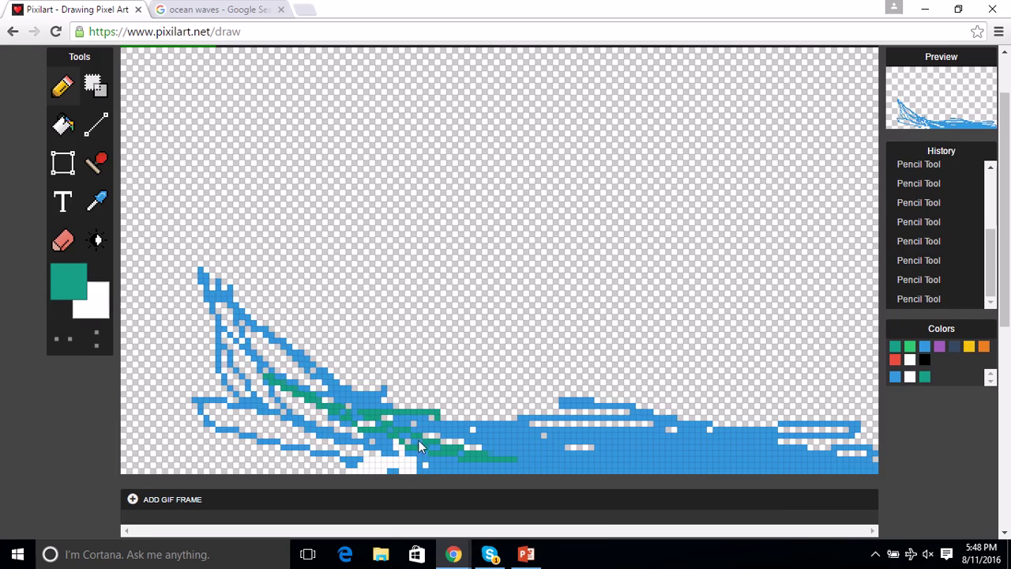
click(266, 6)
click(75, 9)
mouse_move(492, 369)
mouse_down()
mouse_move(433, 366)
mouse_move(810, 414)
mouse_move(427, 318)
mouse_move(955, 414)
mouse_move(434, 287)
mouse_up()
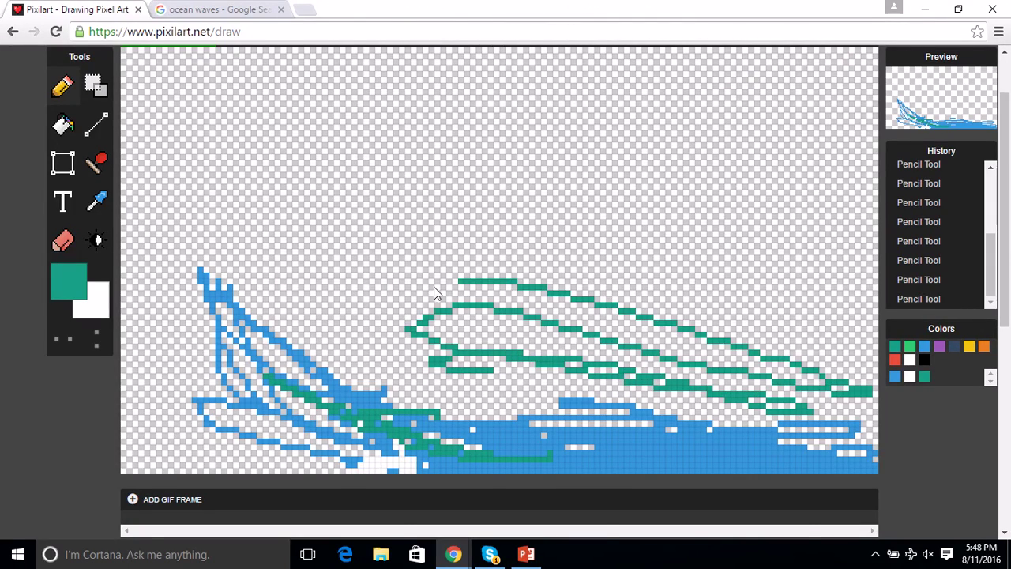
Draw the wave's inner face as a teal curve rising from the swell lines toward the curl, using the reference photo.
click(251, 6)
click(122, 9)
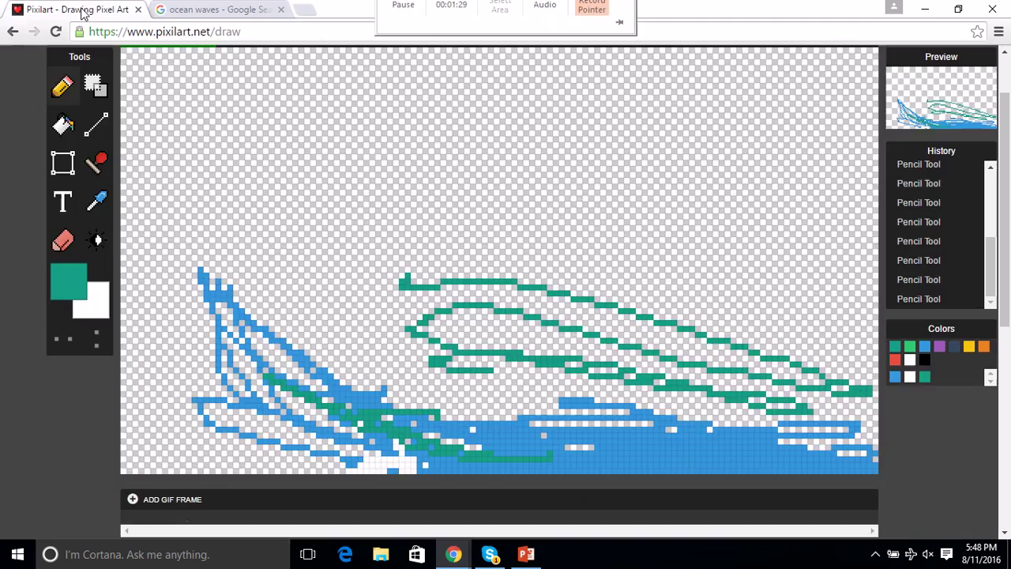
mouse_move(406, 278)
mouse_down()
mouse_move(329, 237)
mouse_move(304, 158)
mouse_up()
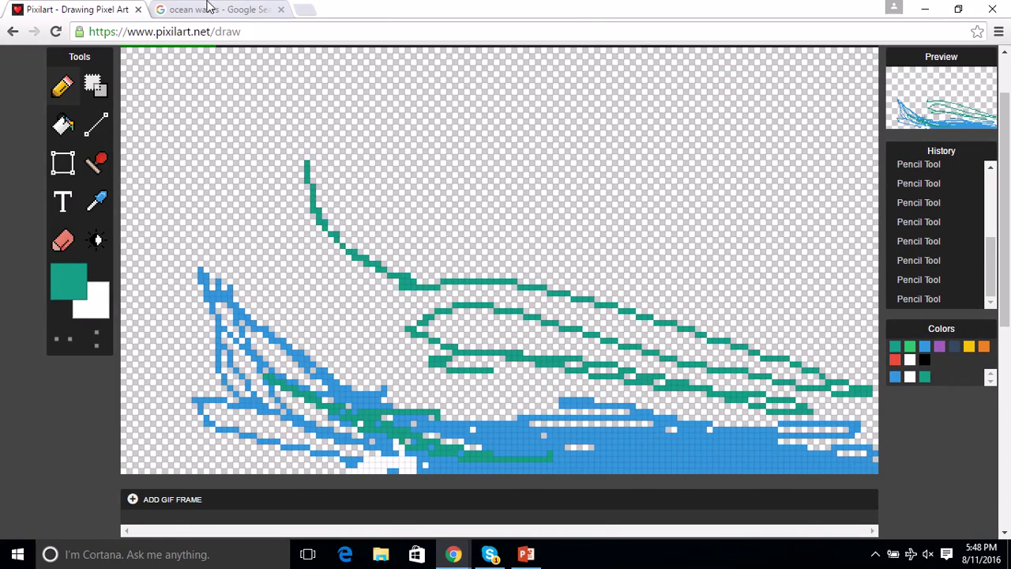
click(214, 9)
click(77, 6)
drag(347, 154, 355, 140)
Draw the wave's curling lip and the jagged teal crest line above it, following the reference photo.
click(214, 8)
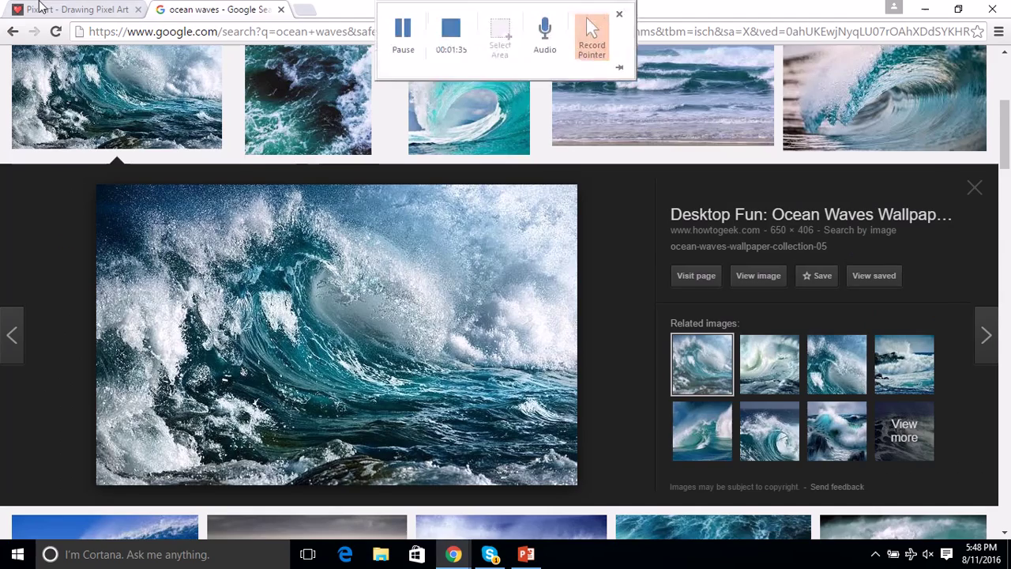
click(76, 10)
mouse_move(398, 152)
mouse_down()
mouse_move(392, 124)
mouse_move(372, 106)
mouse_move(364, 116)
mouse_move(303, 108)
mouse_move(255, 76)
mouse_move(258, 105)
mouse_up()
Continue the teal crest outline from its left end down to the canvas's left edge, checking the reference photo.
click(236, 7)
click(77, 9)
click(217, 9)
click(77, 10)
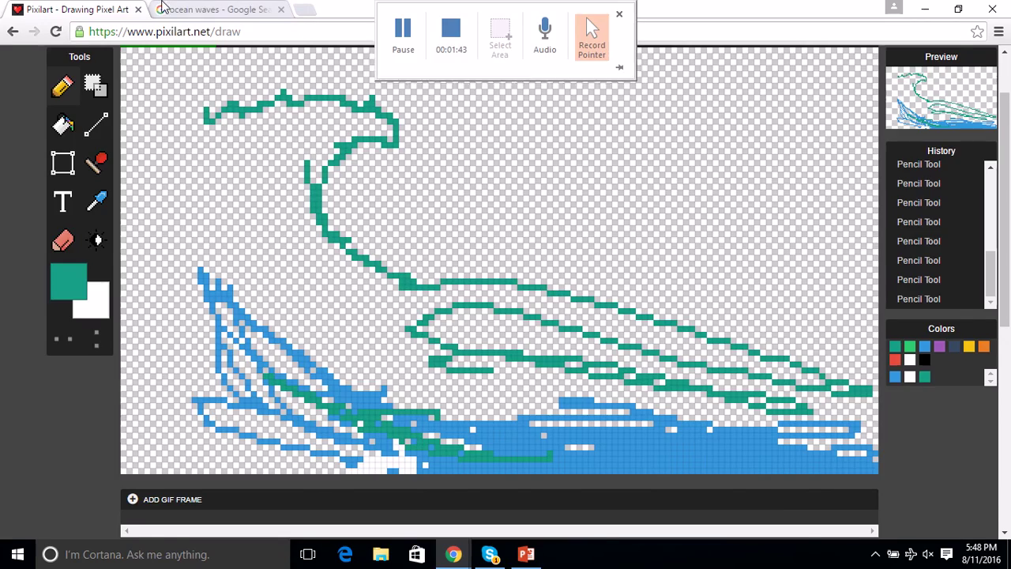
click(215, 9)
click(64, 6)
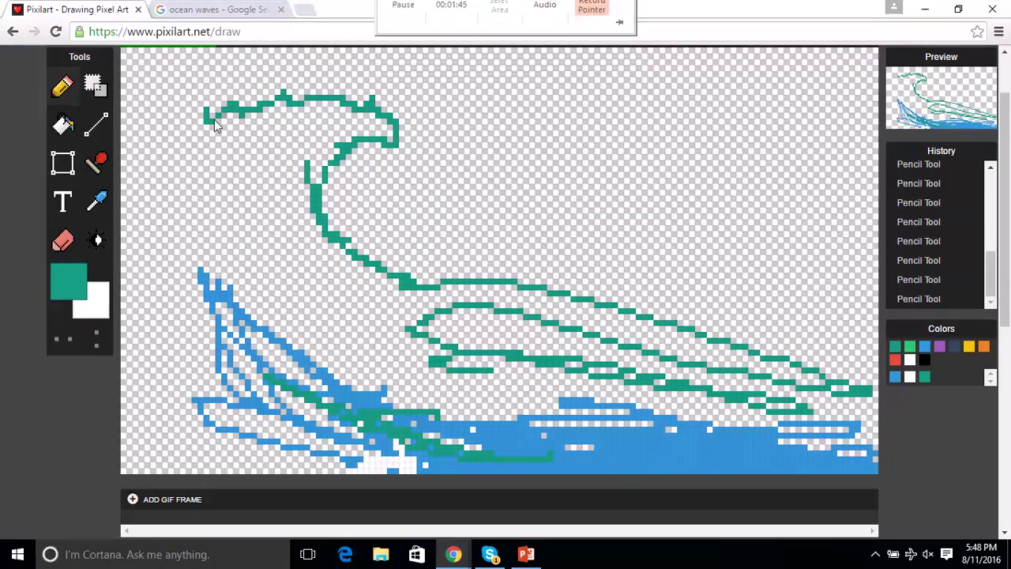
mouse_move(207, 119)
mouse_down()
mouse_move(170, 142)
mouse_move(129, 192)
mouse_up()
Compare the teal wave outline with the ocean wave reference photo.
click(201, 9)
click(77, 9)
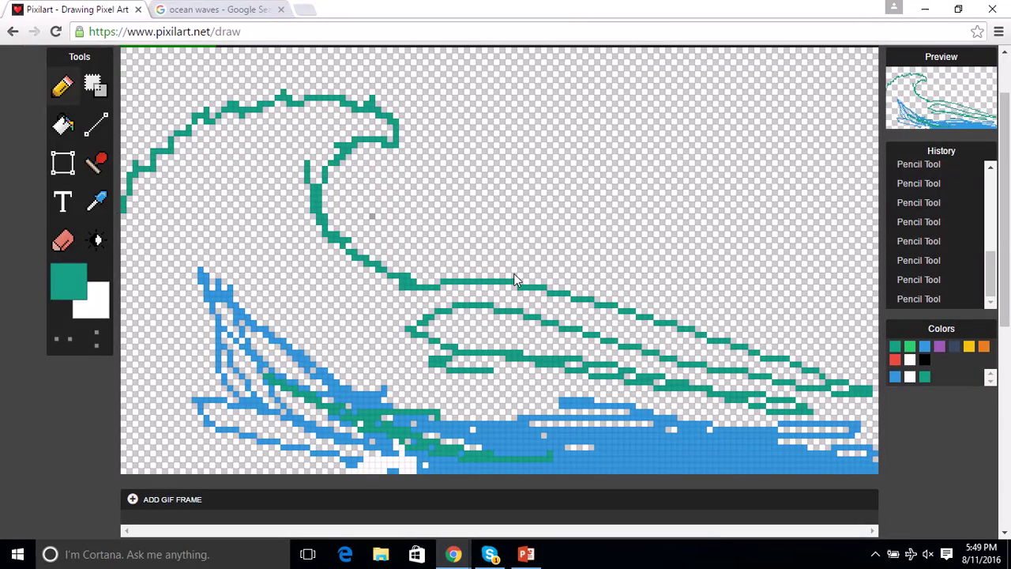
click(207, 9)
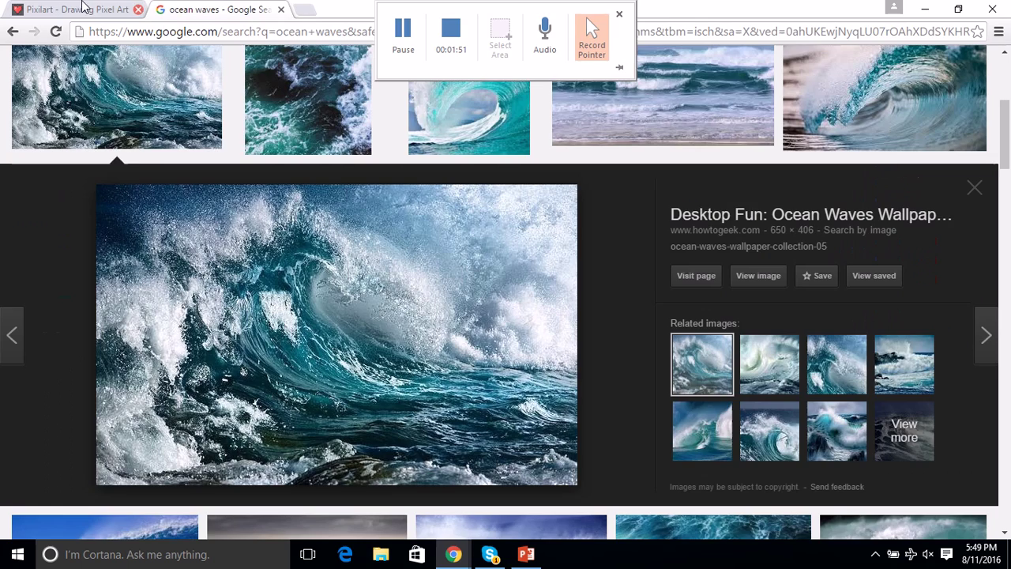
click(76, 9)
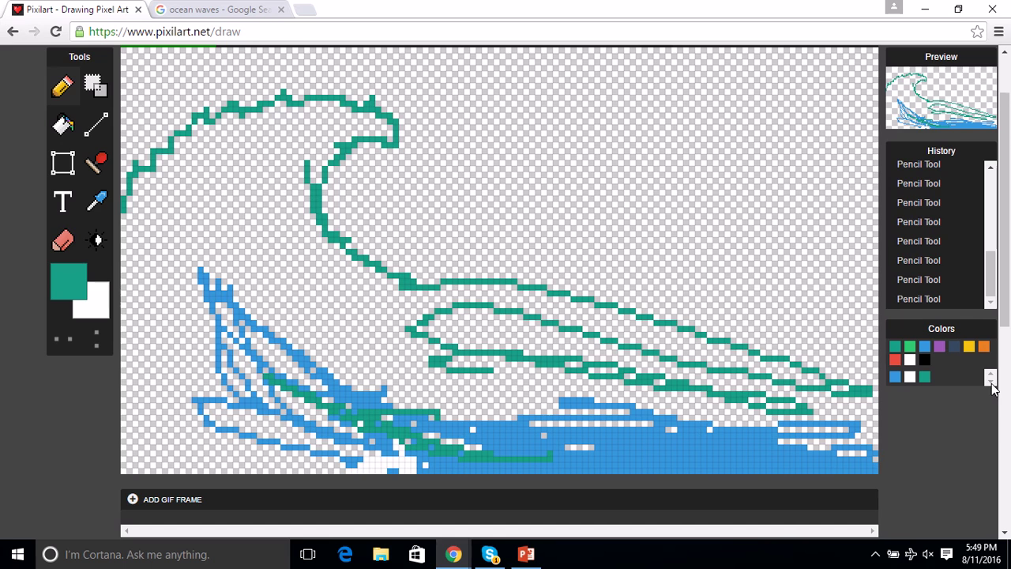
Set the drawing colour to a bright blue, about hex 0066ff.
scroll(968, 246, down, 1)
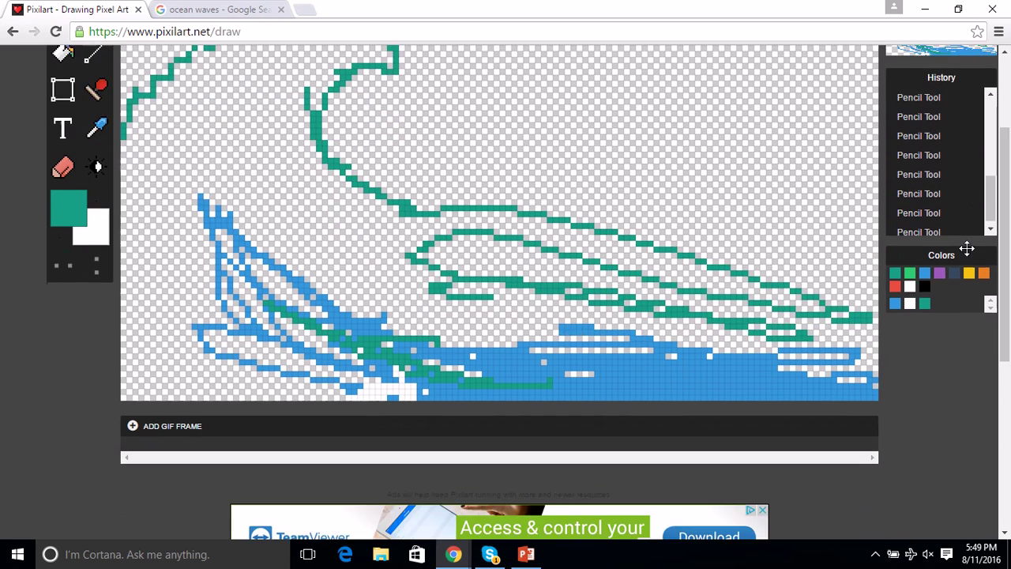
scroll(869, 285, up, 2)
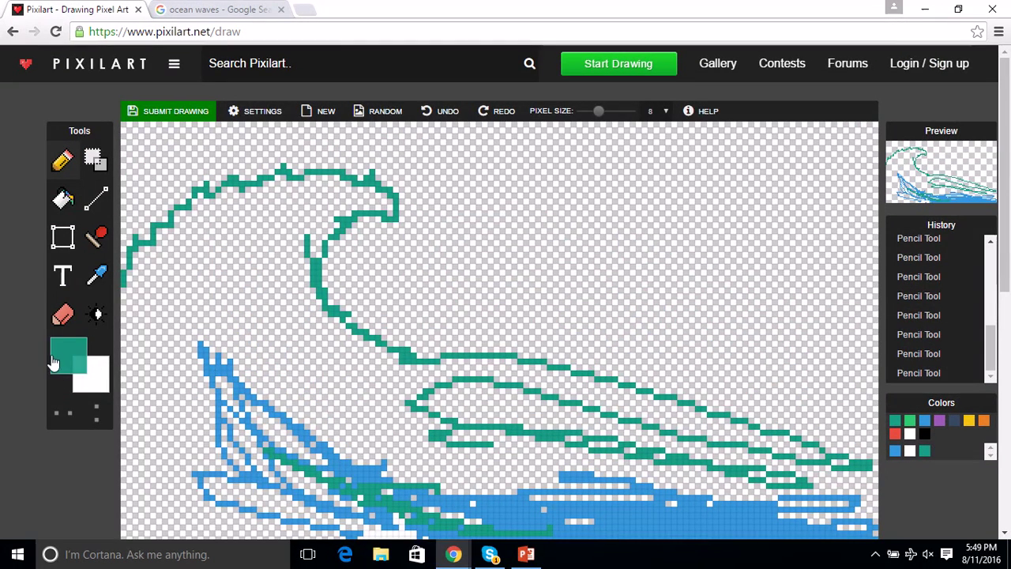
click(76, 379)
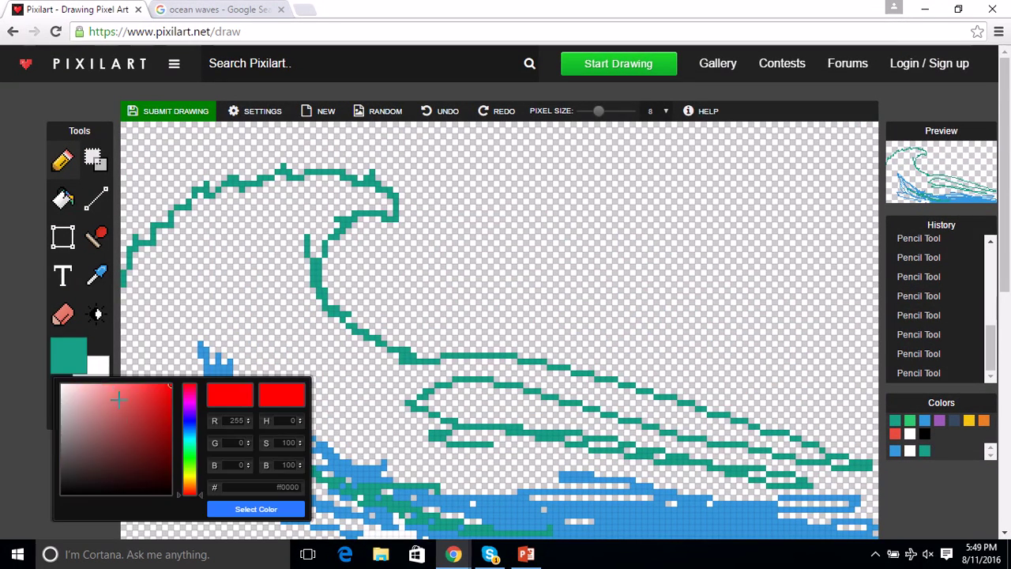
click(188, 421)
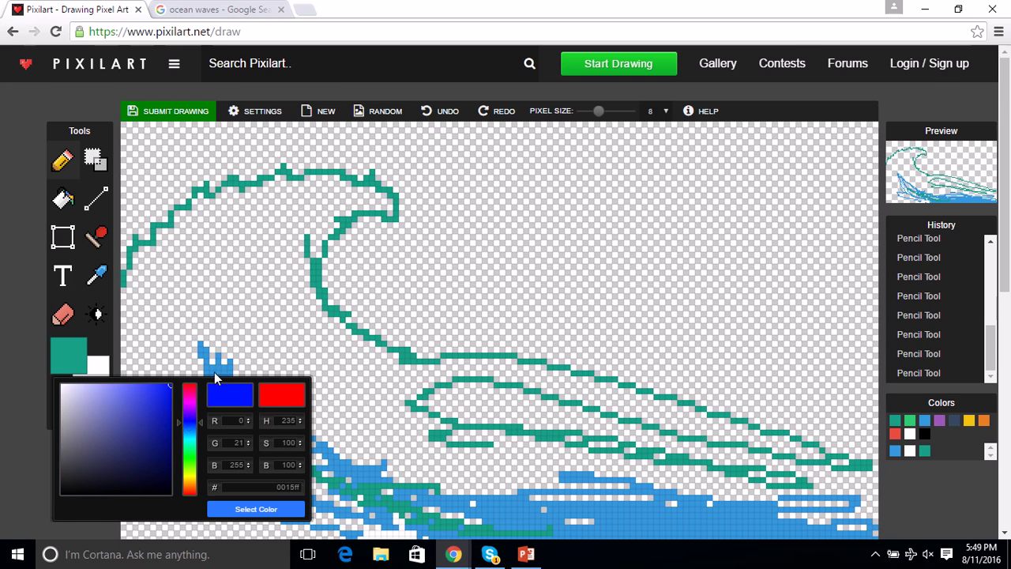
click(225, 8)
click(79, 10)
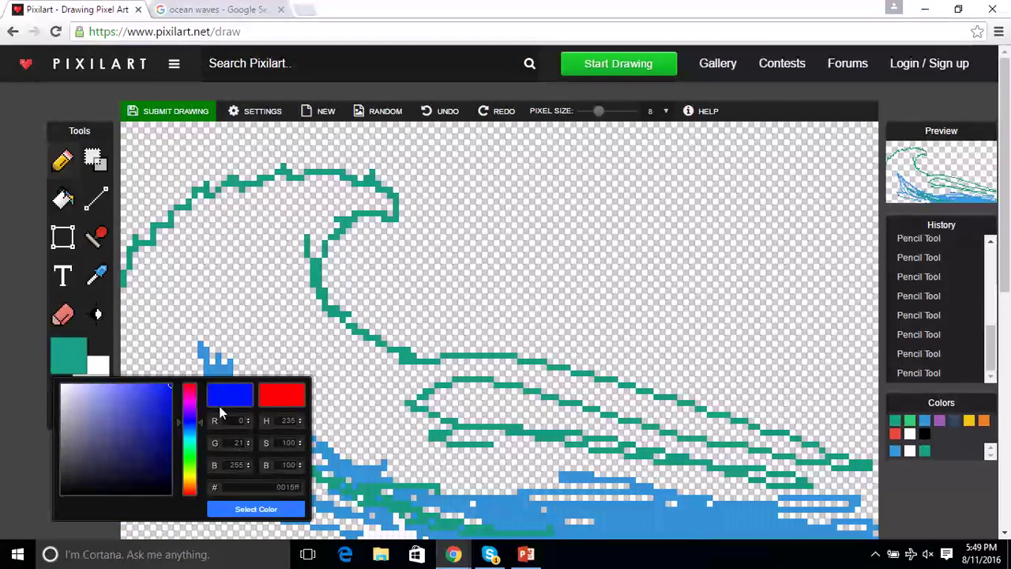
drag(193, 423, 194, 429)
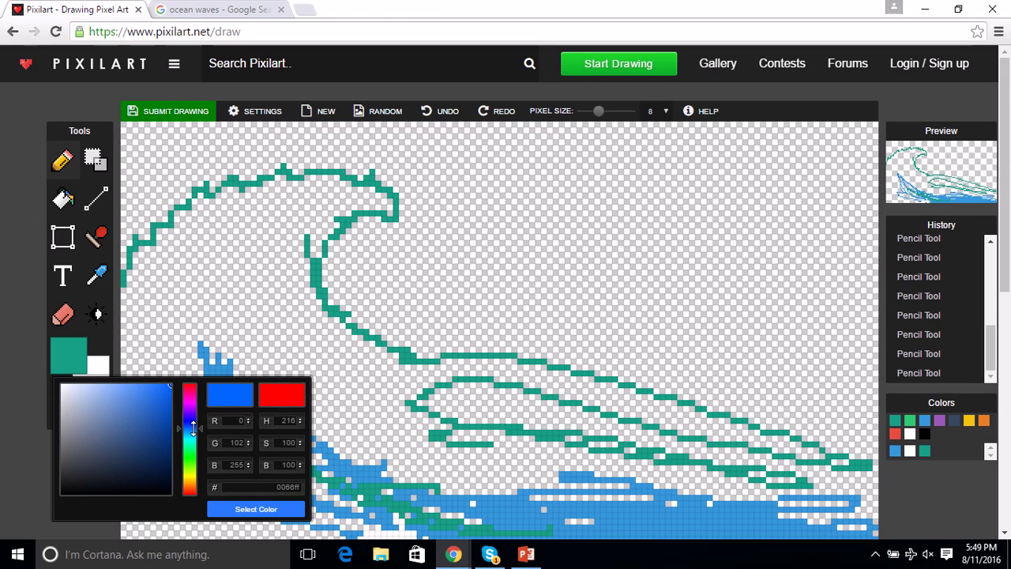
click(252, 509)
scroll(401, 426, down, 3)
scroll(413, 362, up, 2)
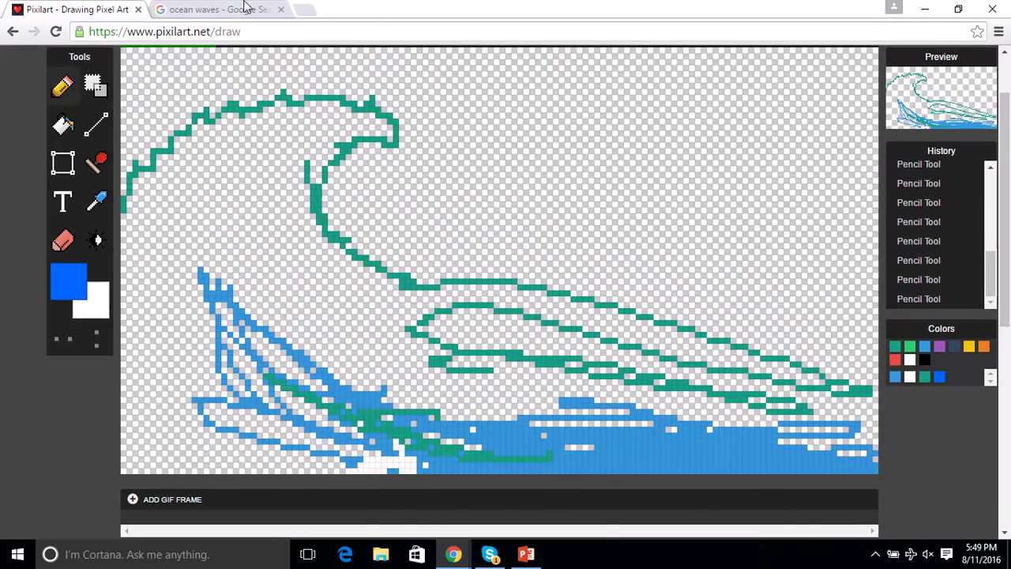
Paint bright blue strokes over the water at the wave's base, sweeping right across the lighter blue, checking the reference photo.
click(245, 8)
click(79, 9)
drag(358, 412, 439, 435)
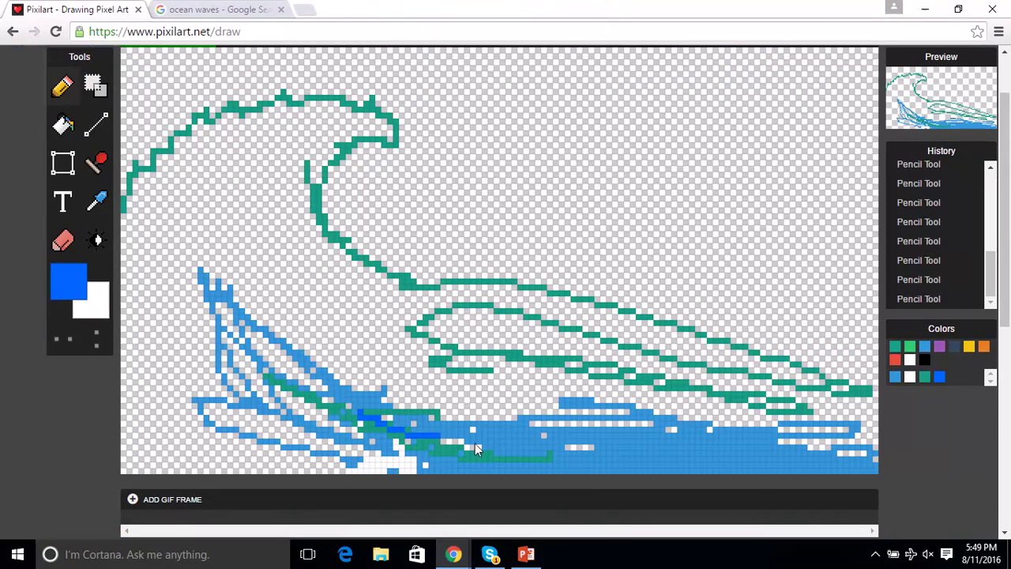
mouse_move(349, 388)
mouse_down()
mouse_move(630, 432)
mouse_move(395, 388)
mouse_up()
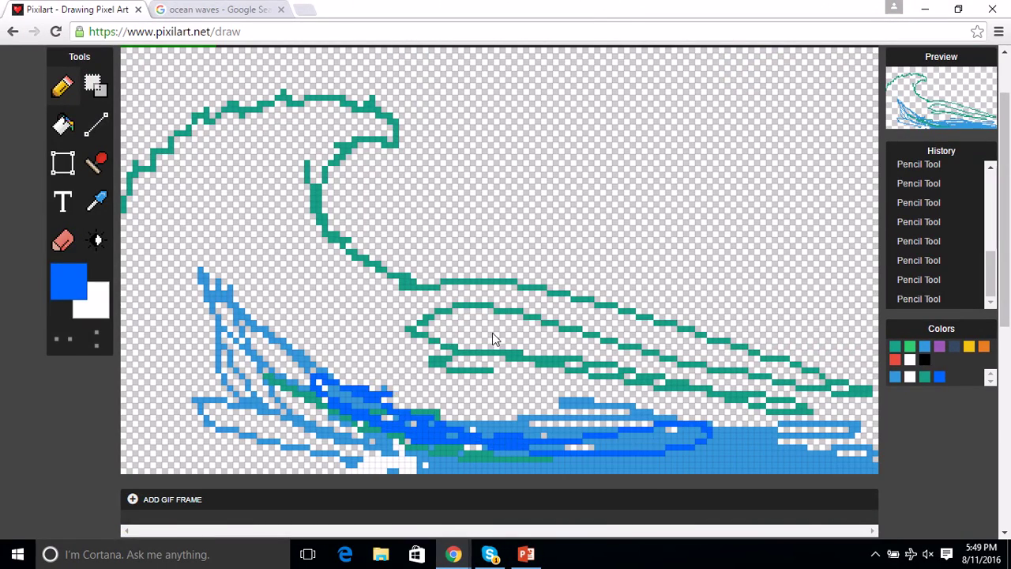
click(225, 8)
click(45, 7)
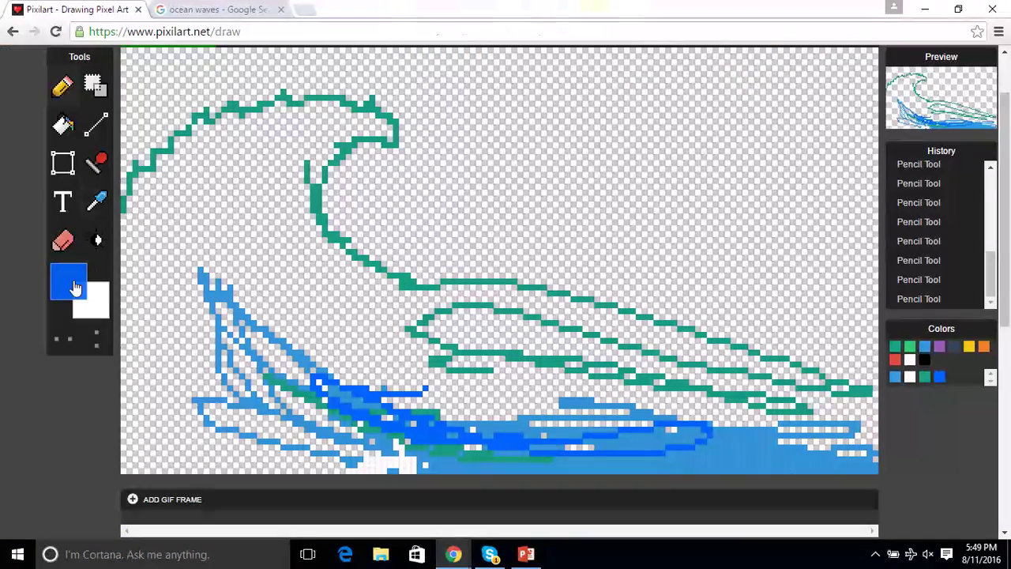
Set the drawing colour to a near-black navy, hex 01020a.
click(69, 293)
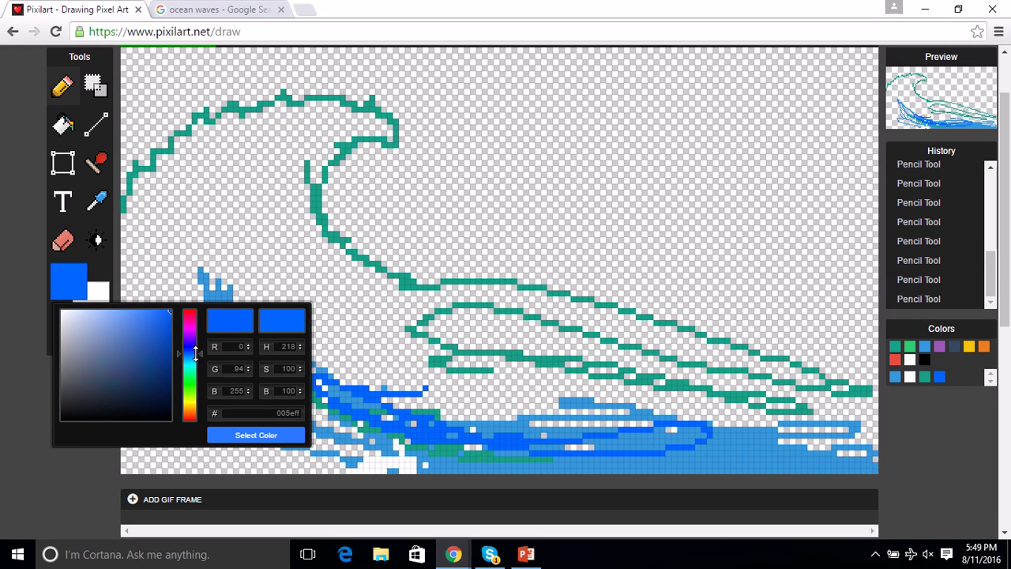
drag(200, 353, 196, 351)
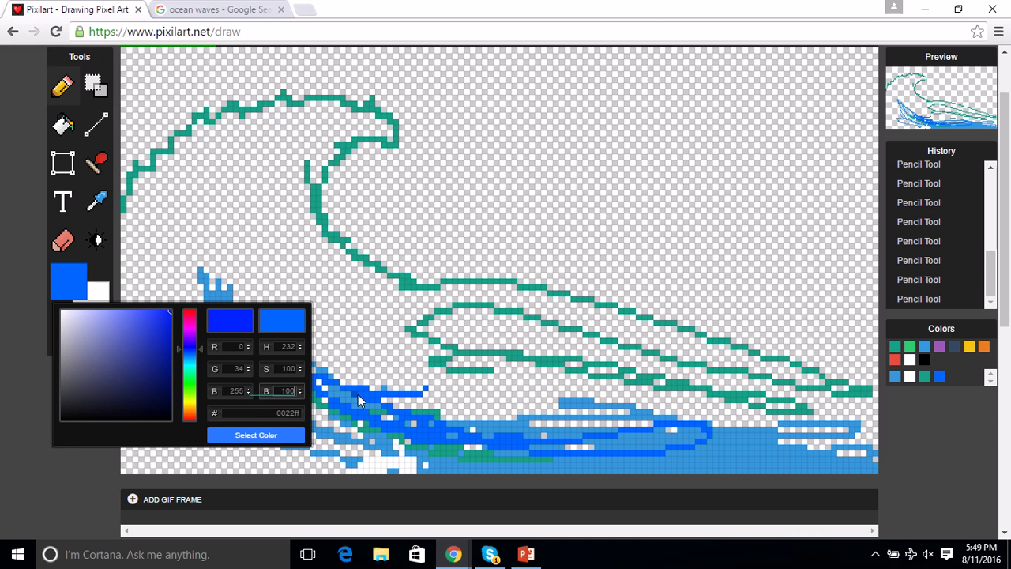
key(BackSpace)
key(BackSpace)
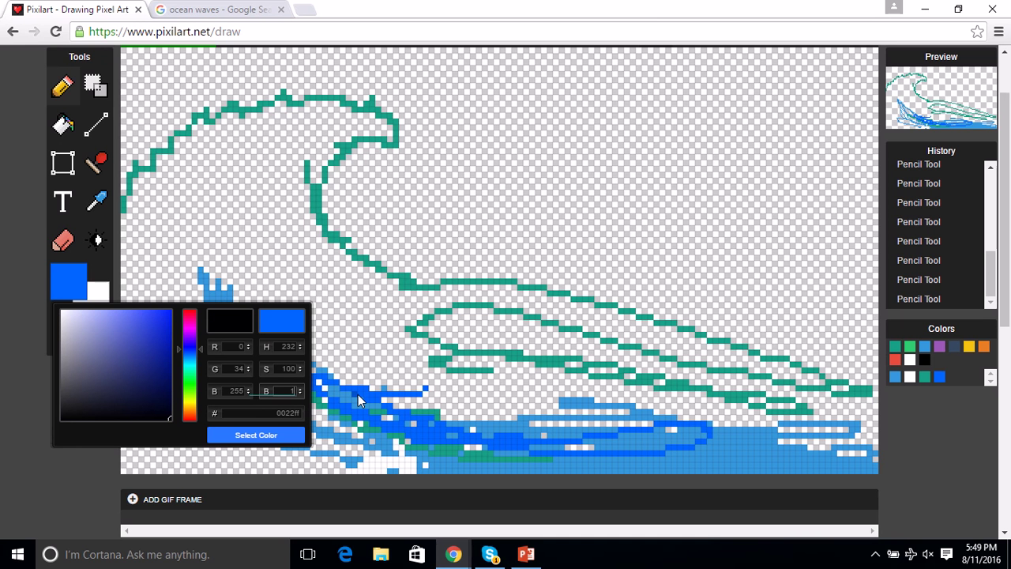
text(23)
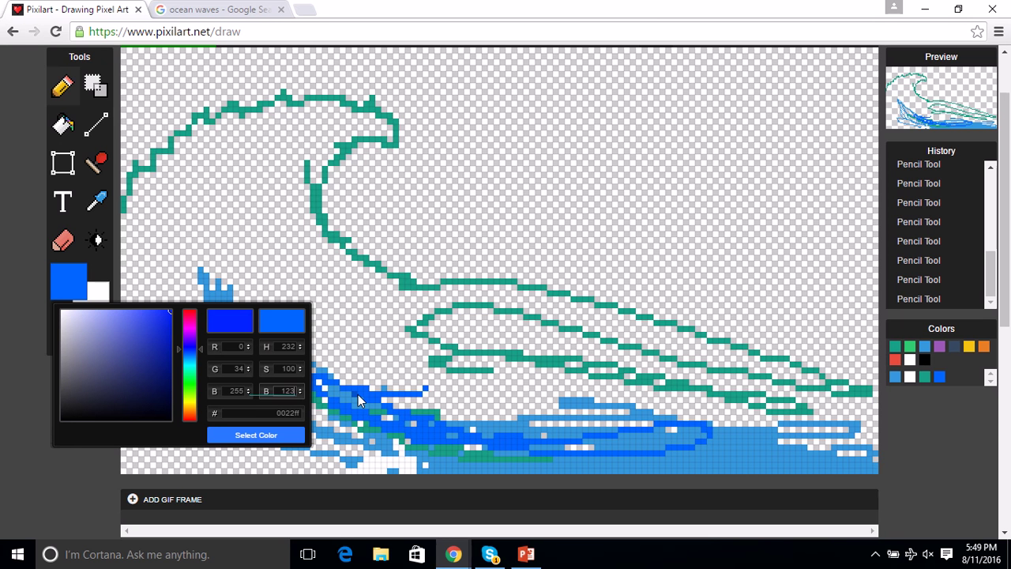
key(BackSpace)
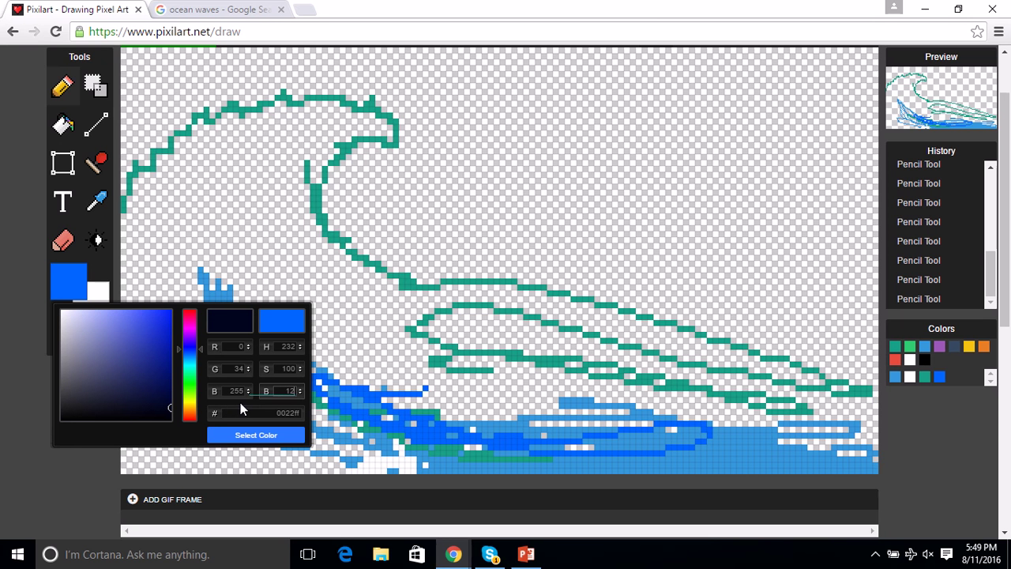
click(226, 321)
click(165, 416)
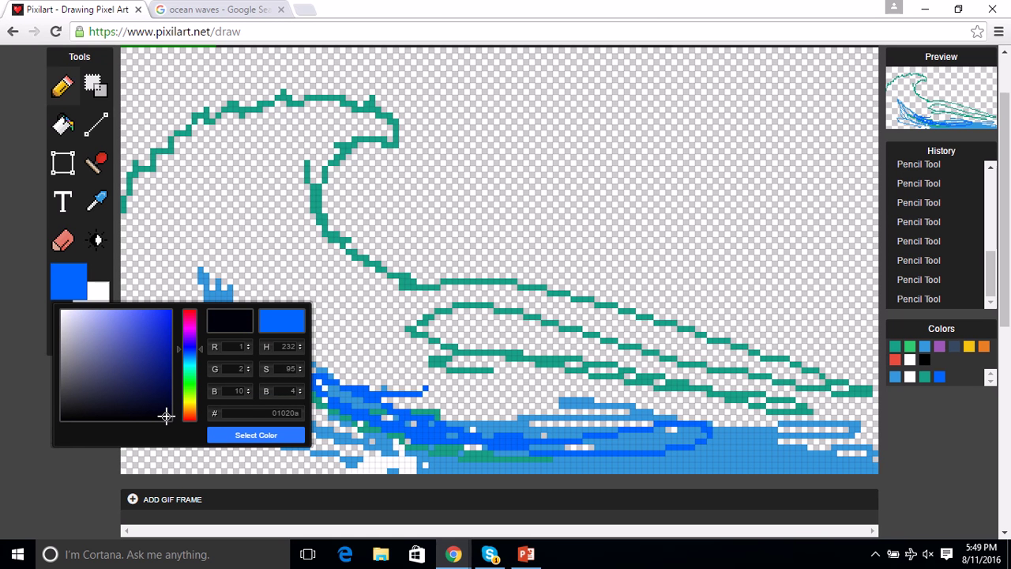
click(237, 435)
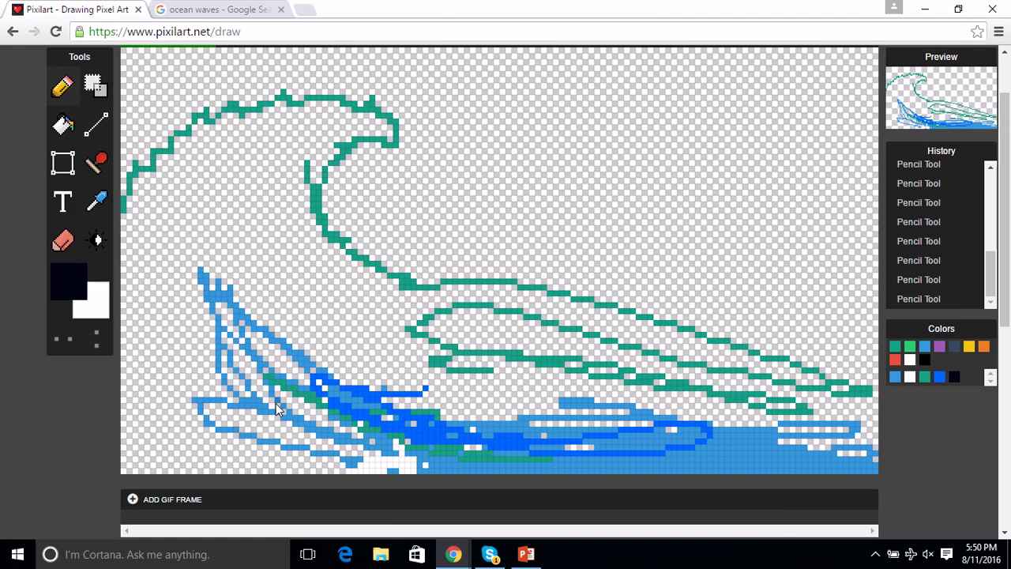
Paint dense near-black strokes over the water just right of the wave's base, following the reference photo.
click(213, 9)
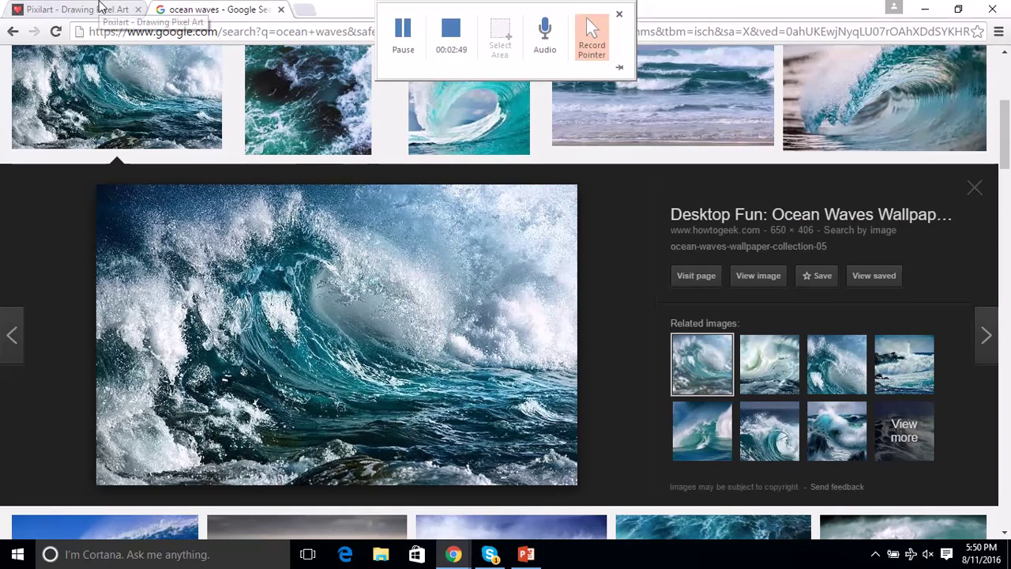
click(102, 9)
mouse_move(394, 433)
mouse_down()
mouse_move(445, 420)
mouse_move(507, 428)
mouse_move(502, 436)
mouse_move(466, 423)
mouse_move(410, 433)
mouse_move(456, 418)
mouse_move(553, 434)
mouse_move(494, 419)
mouse_move(357, 419)
mouse_move(502, 403)
mouse_move(580, 421)
mouse_move(450, 389)
mouse_move(339, 418)
mouse_move(347, 405)
mouse_move(496, 408)
mouse_up()
click(183, 7)
click(101, 7)
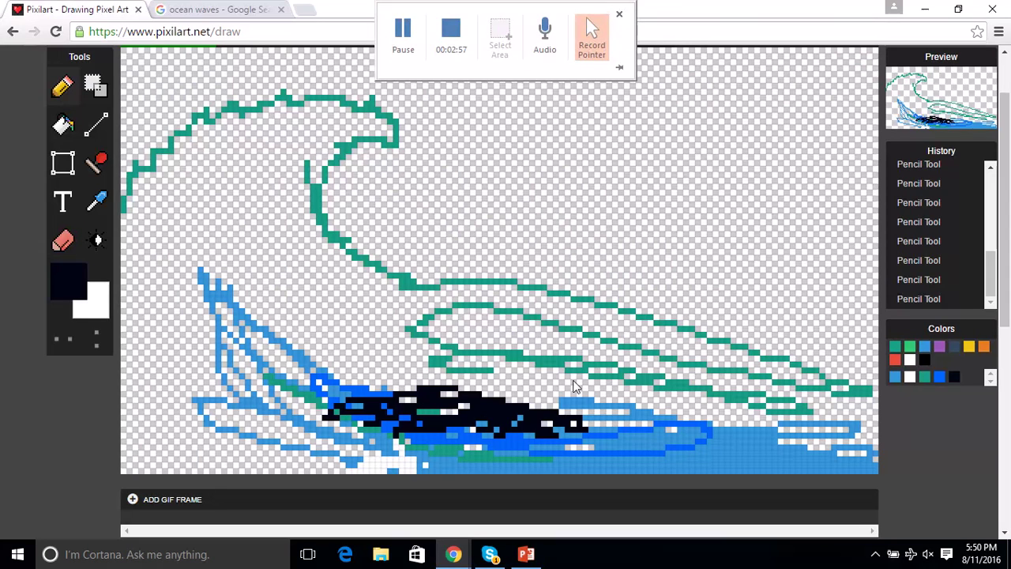
Extend the near-black water to the canvas's right edge and draw a dark curve rising up inside the wave, following the reference photo.
drag(585, 427, 711, 434)
drag(561, 437, 730, 433)
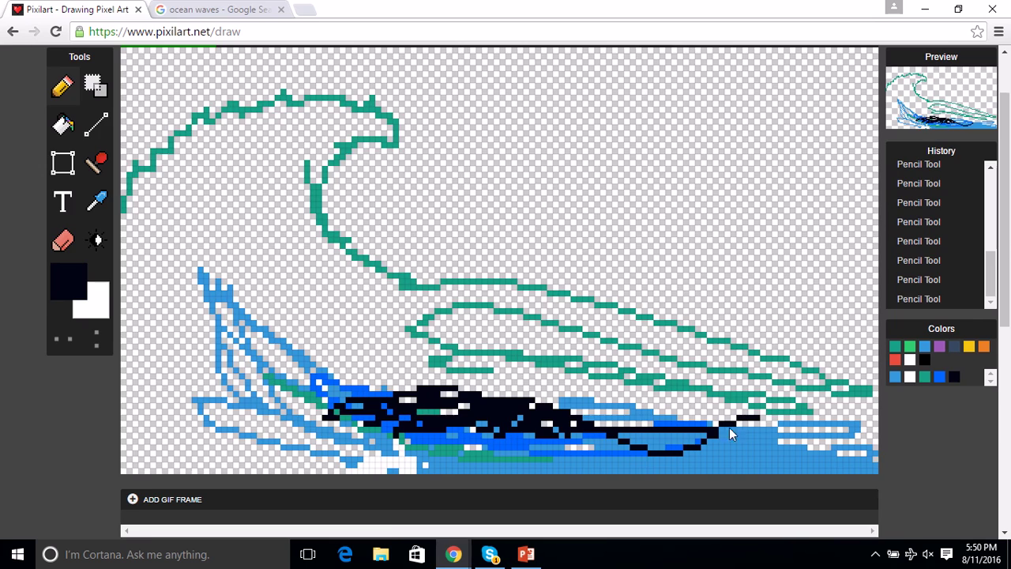
click(231, 8)
click(86, 9)
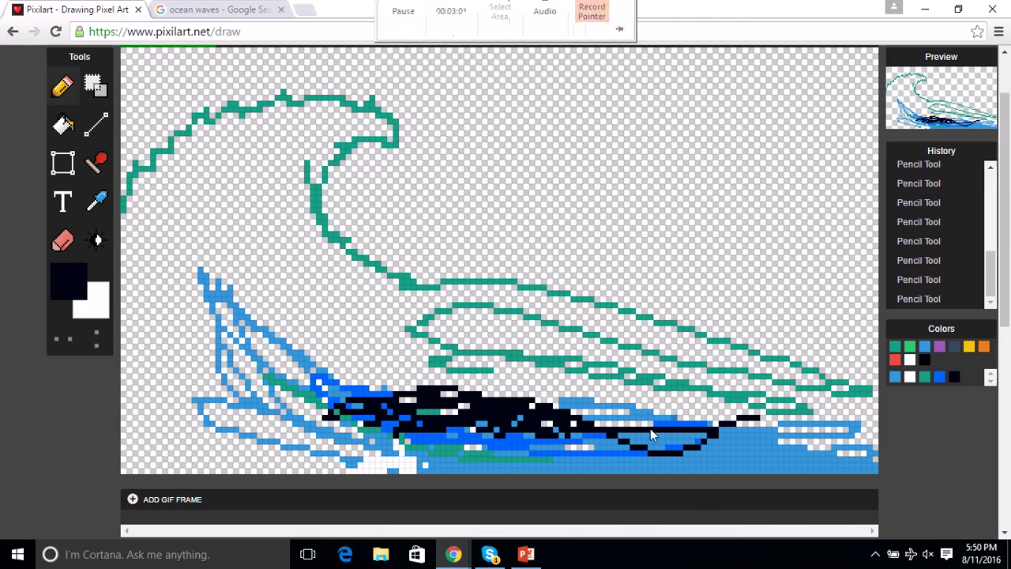
mouse_move(656, 447)
mouse_down()
mouse_move(758, 442)
mouse_move(612, 427)
mouse_move(700, 456)
mouse_move(814, 447)
mouse_move(717, 456)
mouse_move(586, 412)
mouse_move(723, 414)
mouse_move(848, 433)
mouse_move(695, 384)
mouse_move(590, 406)
mouse_move(567, 399)
mouse_move(877, 434)
mouse_move(680, 407)
mouse_move(501, 405)
mouse_move(847, 424)
mouse_move(621, 378)
mouse_move(343, 367)
mouse_move(706, 399)
mouse_move(480, 385)
mouse_move(287, 263)
mouse_up()
click(193, 7)
click(83, 9)
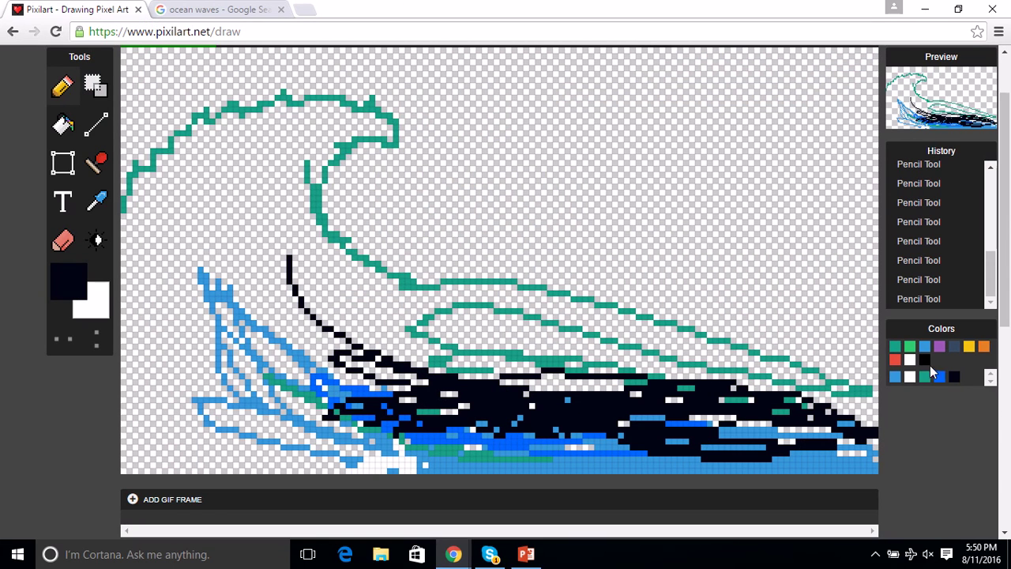
Paint dark slate blue along the wave's crest and fill the area above it in the canvas's upper-left corner.
click(951, 347)
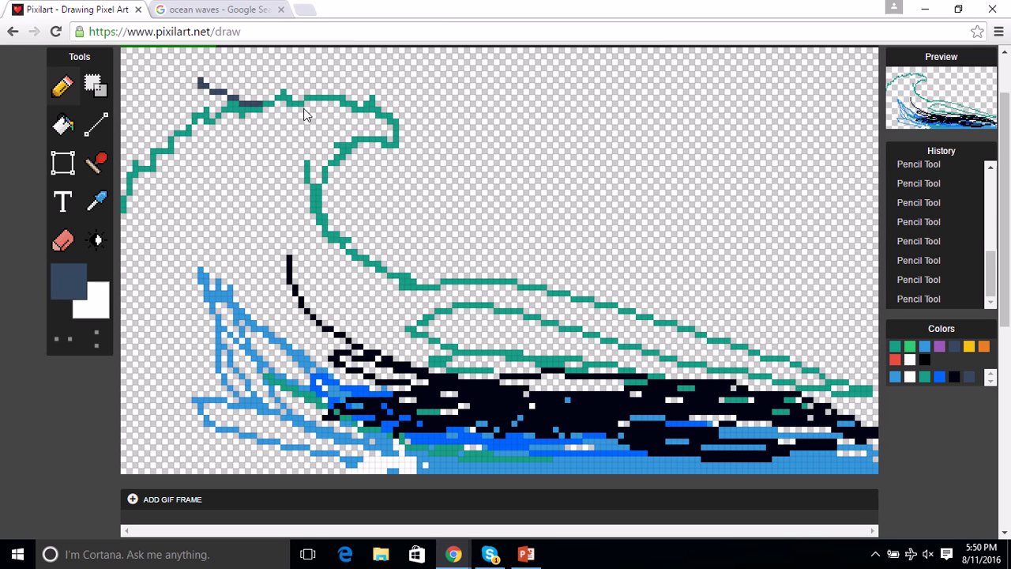
mouse_move(304, 111)
mouse_down()
mouse_move(200, 121)
mouse_move(173, 143)
mouse_move(327, 101)
mouse_move(234, 136)
mouse_move(165, 198)
mouse_up()
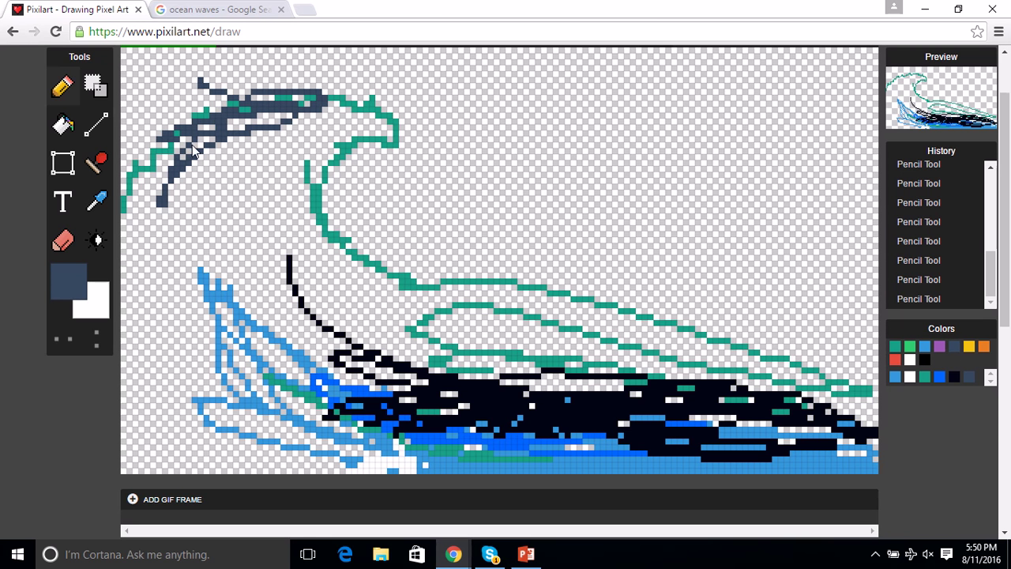
mouse_move(194, 150)
mouse_down()
mouse_move(150, 121)
mouse_move(263, 67)
mouse_move(105, 132)
mouse_move(137, 104)
mouse_move(264, 57)
mouse_move(124, 80)
mouse_move(197, 54)
mouse_move(226, 53)
mouse_move(117, 73)
mouse_move(277, 61)
mouse_move(138, 110)
mouse_move(346, 76)
mouse_move(216, 73)
mouse_move(283, 70)
mouse_move(201, 61)
mouse_up()
click(214, 9)
click(66, 9)
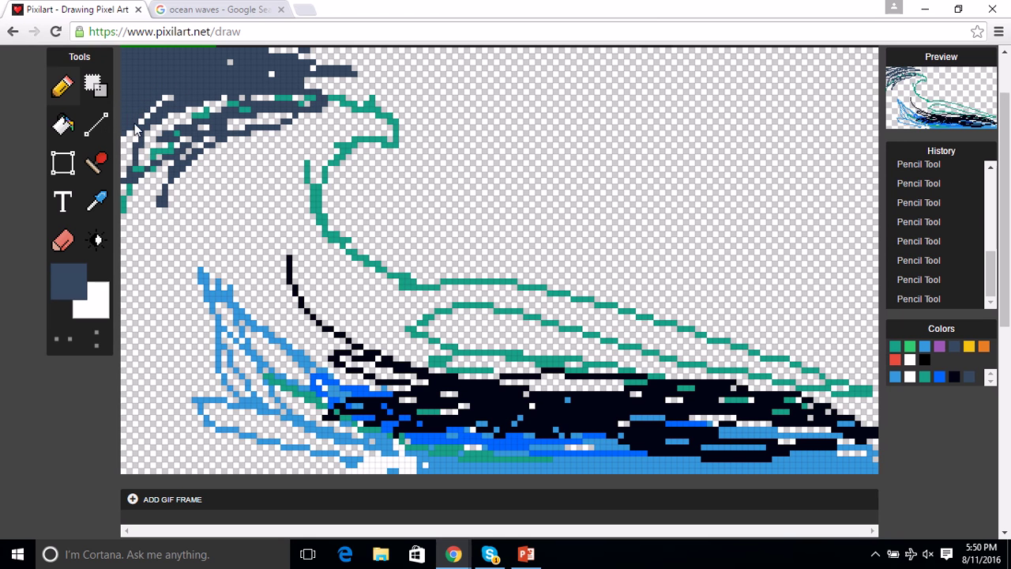
drag(139, 139, 116, 154)
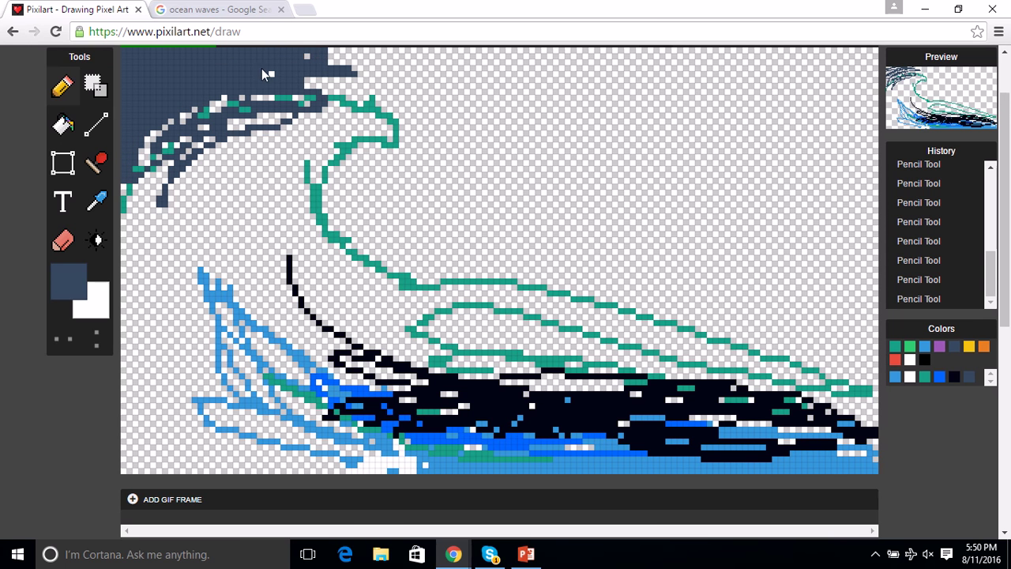
Streak the slate area above the crest with the bright blue used earlier, checking the reference photo.
click(219, 8)
click(99, 7)
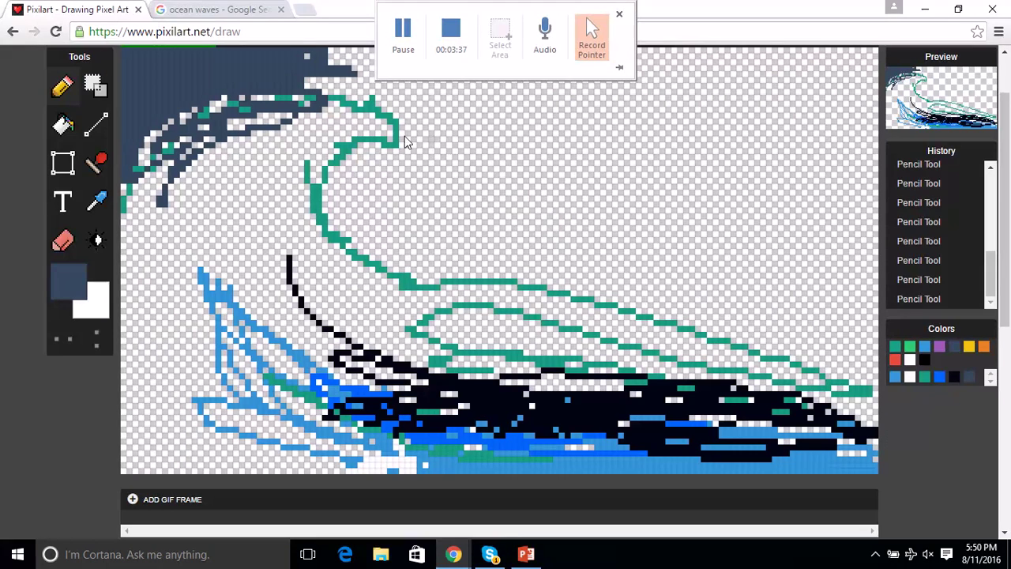
click(937, 378)
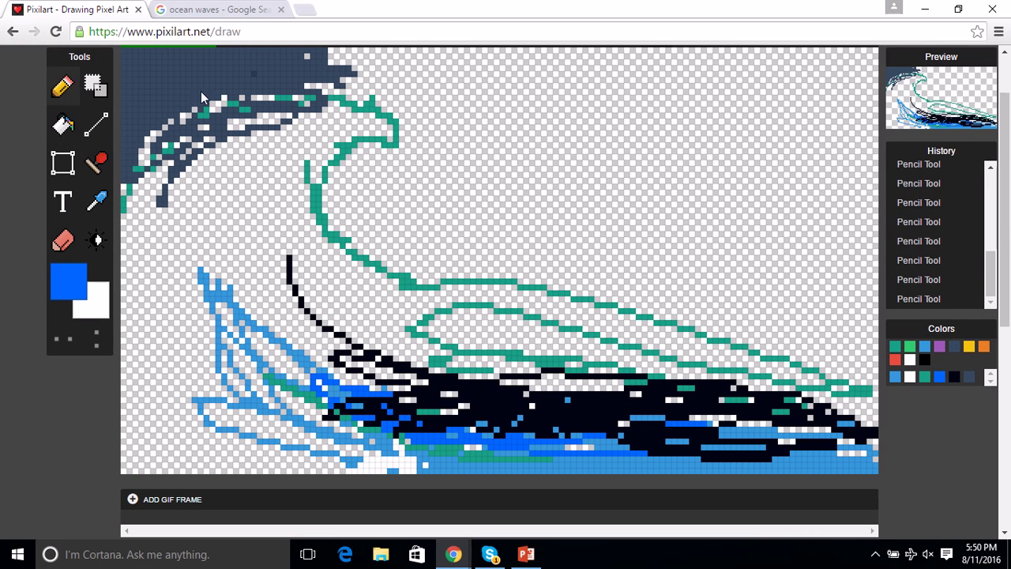
mouse_move(248, 64)
mouse_down()
mouse_move(54, 128)
mouse_move(180, 82)
mouse_move(130, 86)
mouse_move(110, 117)
mouse_move(256, 94)
mouse_move(263, 49)
mouse_up()
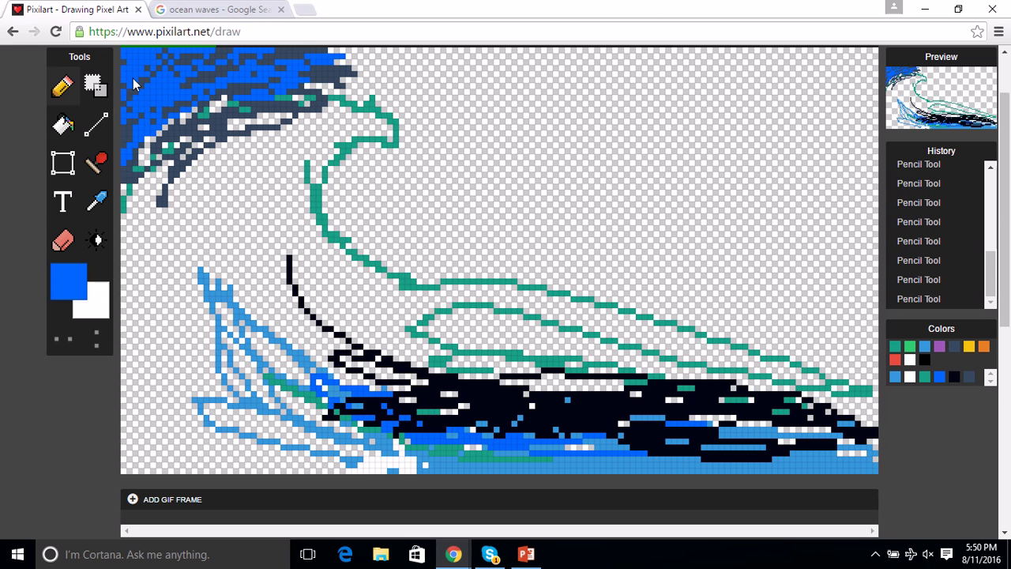
Scatter white spray marks over the blue area above the crest, comparing with the reference photo.
click(909, 377)
click(206, 9)
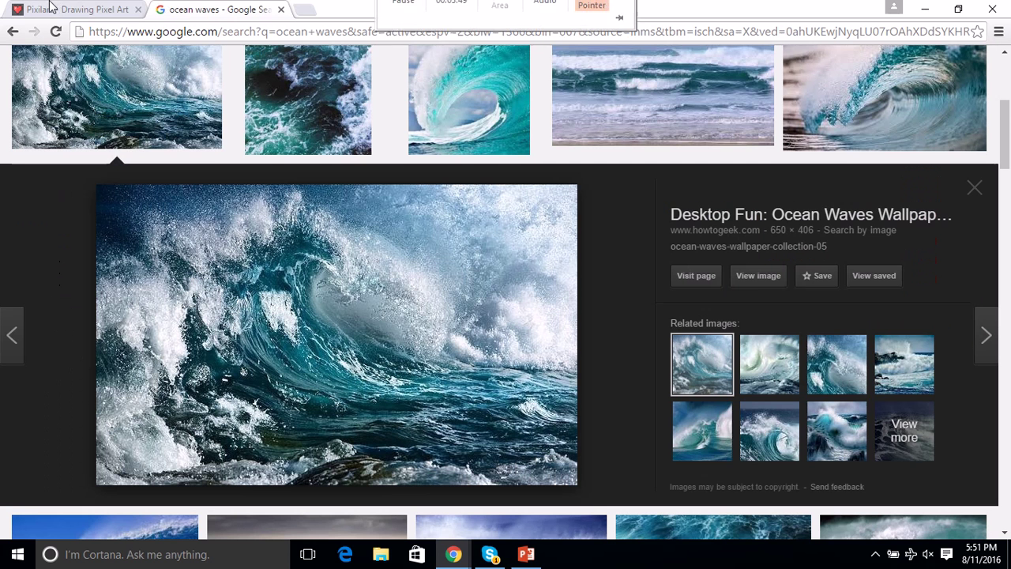
click(63, 9)
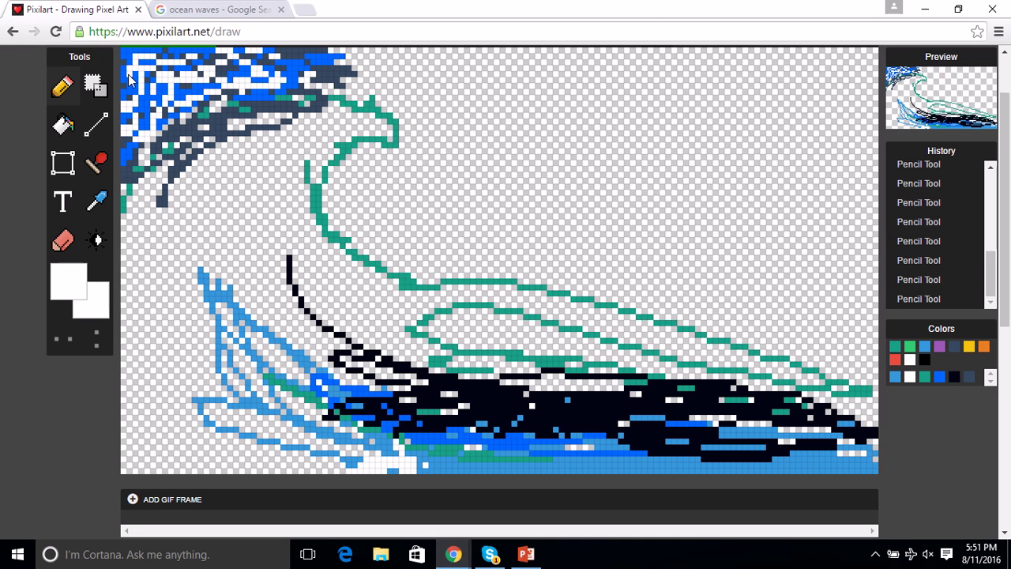
drag(134, 57, 157, 95)
drag(300, 56, 292, 69)
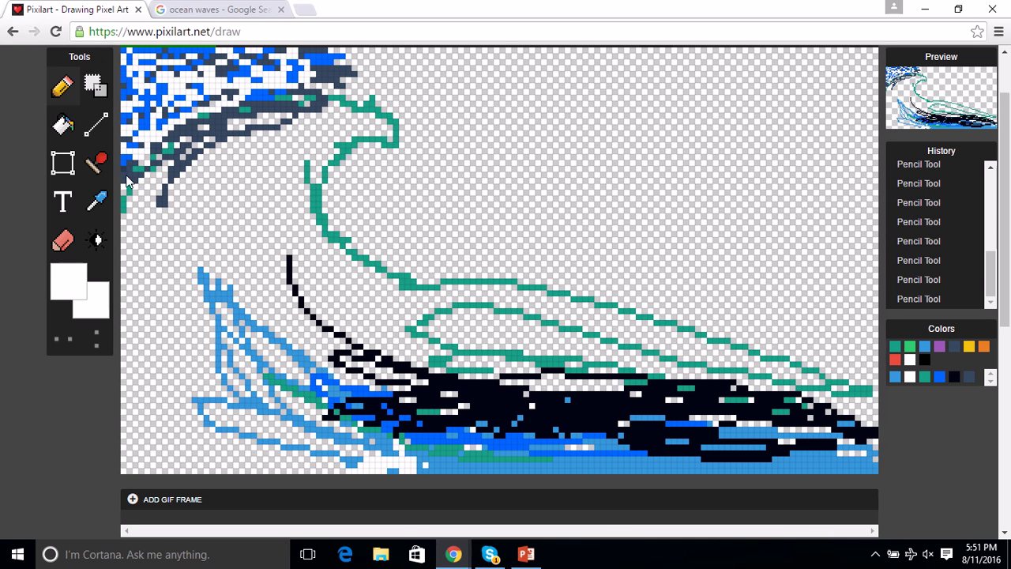
click(214, 9)
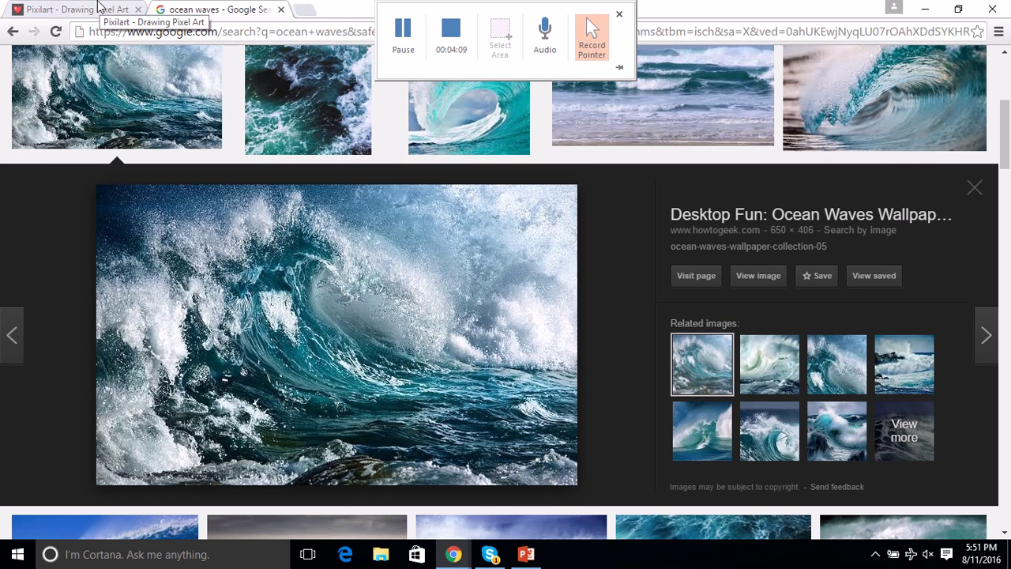
click(98, 7)
click(199, 8)
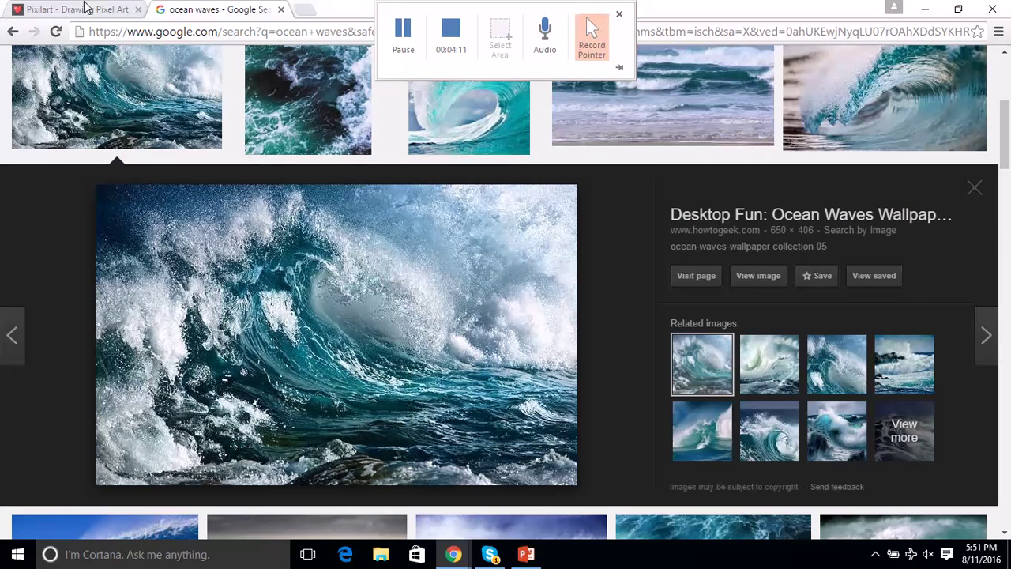
click(103, 10)
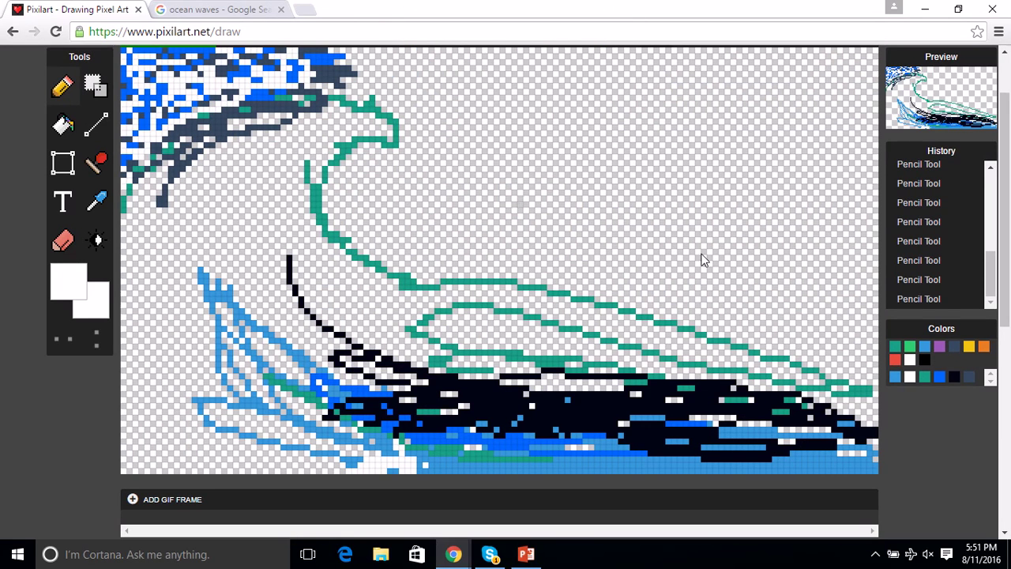
Cover the white spray above the crest with bright blue and paint near-black over most of it, checking the reference photo.
click(939, 376)
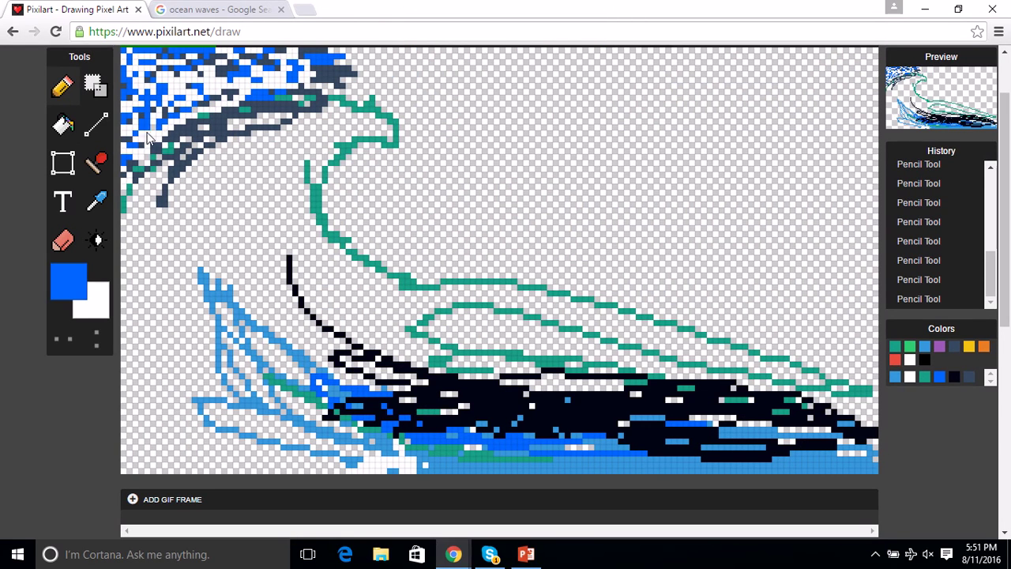
mouse_move(208, 85)
mouse_down()
mouse_move(108, 162)
mouse_move(197, 98)
mouse_move(158, 125)
mouse_move(232, 121)
mouse_move(198, 109)
mouse_move(229, 74)
mouse_move(193, 66)
mouse_move(199, 72)
mouse_move(215, 56)
mouse_move(109, 63)
mouse_move(252, 71)
mouse_up()
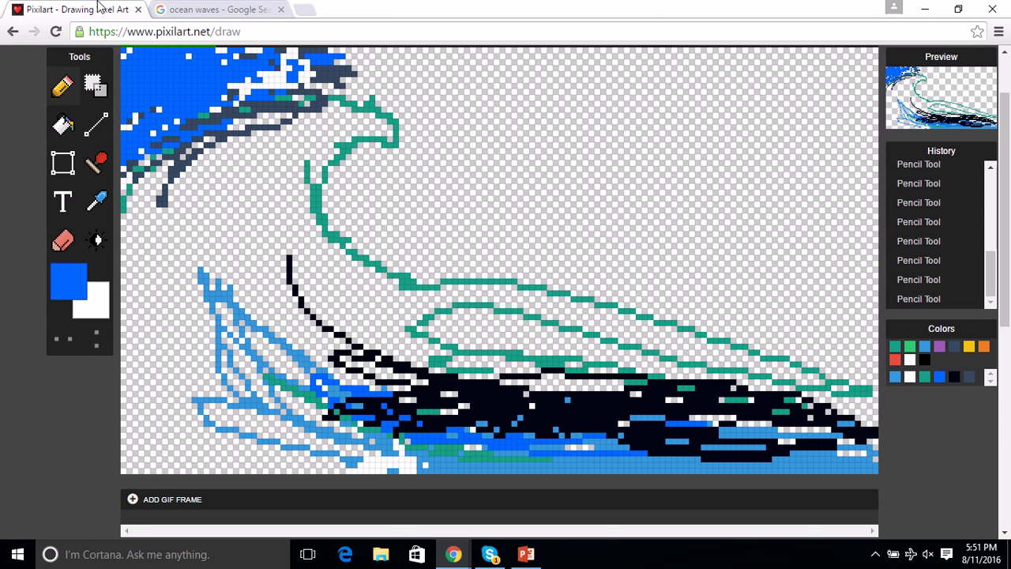
click(190, 8)
click(88, 9)
click(954, 376)
mouse_move(197, 95)
mouse_down()
mouse_move(117, 155)
mouse_move(190, 79)
mouse_move(132, 110)
mouse_move(111, 79)
mouse_move(137, 54)
mouse_move(312, 76)
mouse_move(222, 53)
mouse_move(166, 75)
mouse_move(172, 49)
mouse_move(151, 68)
mouse_up()
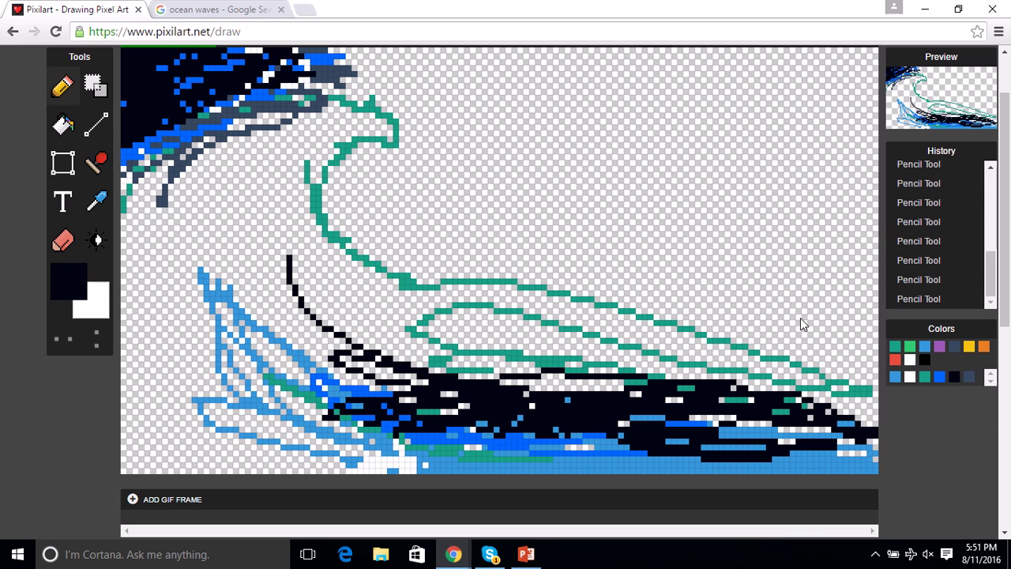
mouse_move(170, 143)
mouse_down()
mouse_move(261, 70)
mouse_move(297, 68)
mouse_move(262, 76)
mouse_move(300, 52)
mouse_up()
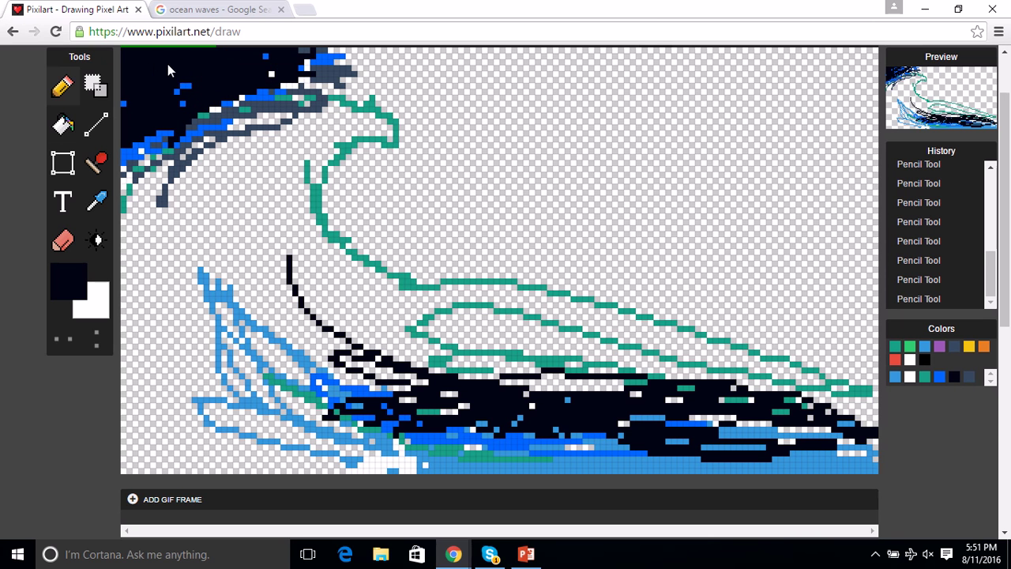
Mix a dark navy (#11173b) and streak it densely over the near-black area above the crest, comparing with the reference photo.
click(70, 305)
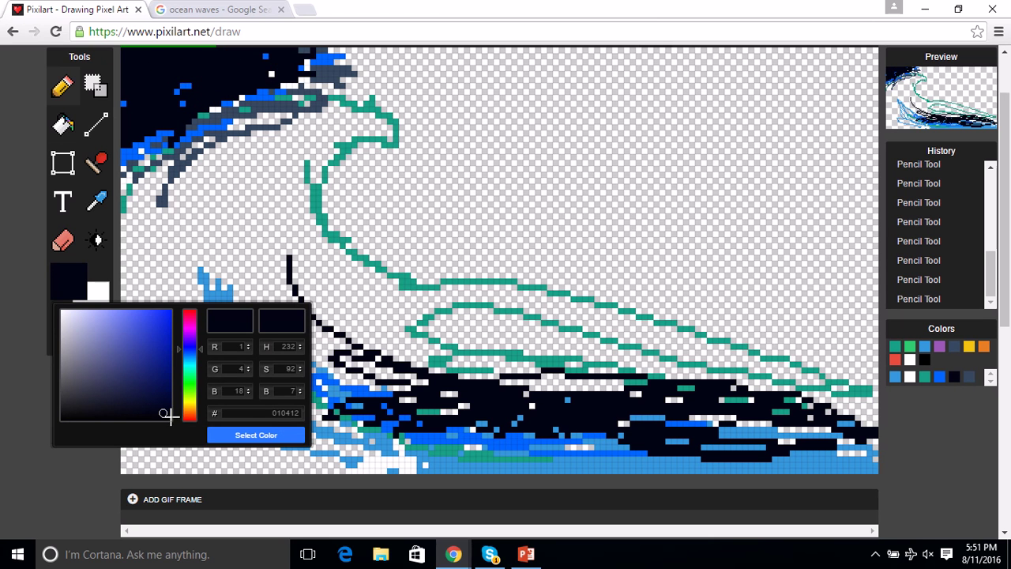
click(207, 86)
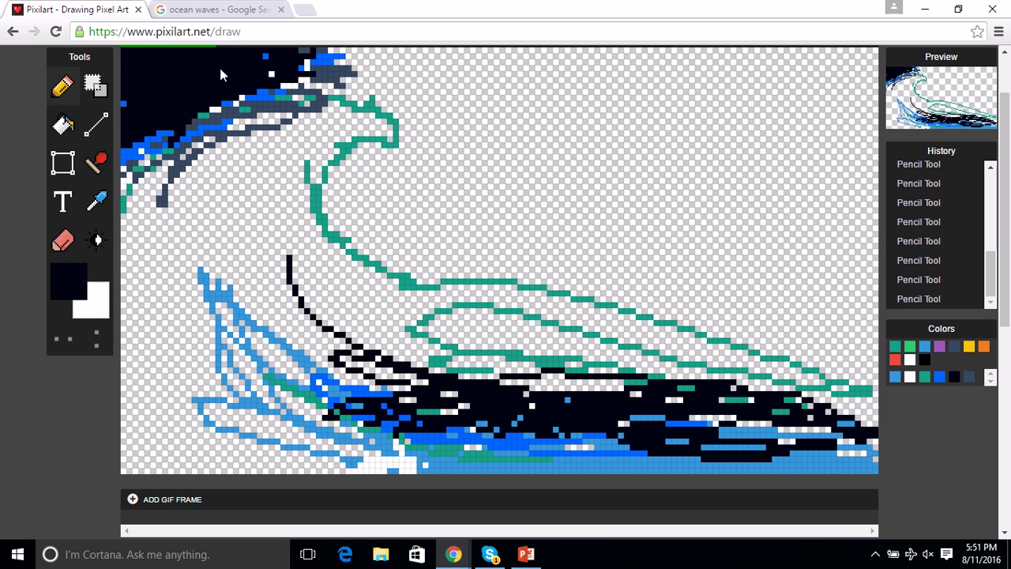
click(69, 285)
mouse_move(155, 405)
mouse_down()
mouse_move(135, 386)
mouse_move(141, 393)
mouse_up()
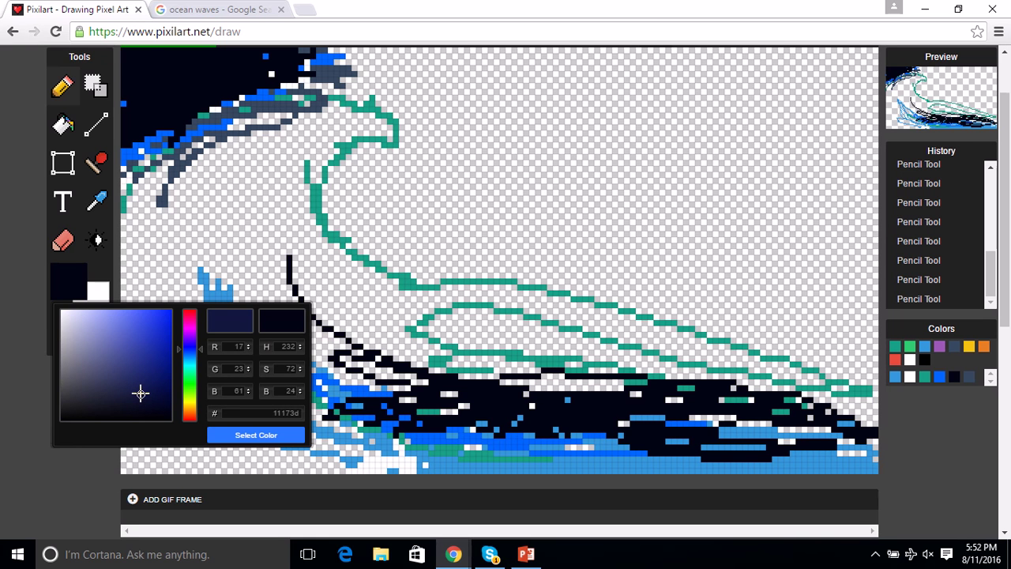
click(256, 436)
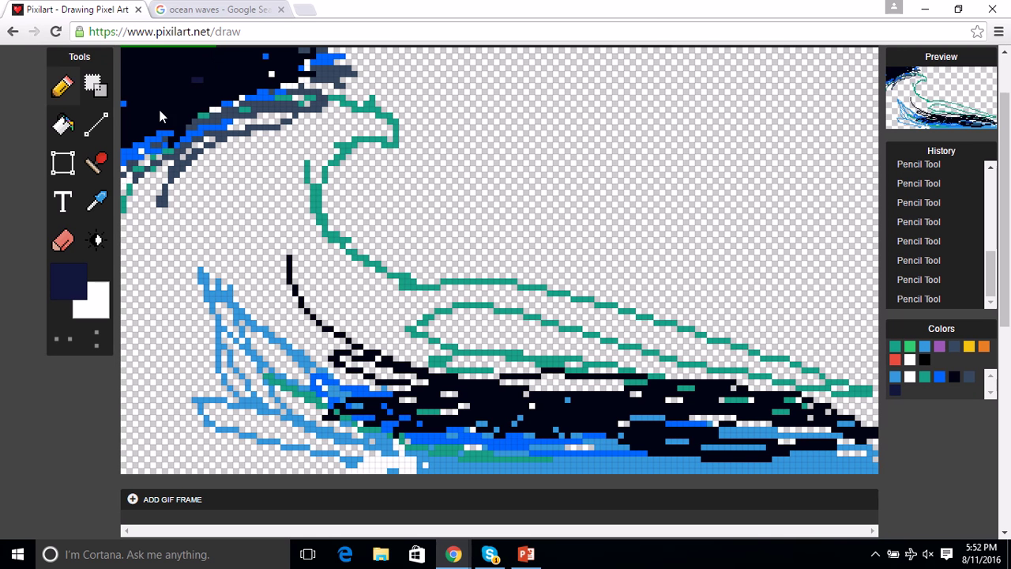
mouse_move(159, 112)
mouse_down()
mouse_move(253, 70)
mouse_move(153, 130)
mouse_move(230, 65)
mouse_move(144, 111)
mouse_move(175, 54)
mouse_move(164, 44)
mouse_move(132, 66)
mouse_move(136, 49)
mouse_move(118, 74)
mouse_move(231, 42)
mouse_move(231, 69)
mouse_move(250, 80)
mouse_move(157, 156)
mouse_move(143, 104)
mouse_move(132, 126)
mouse_up()
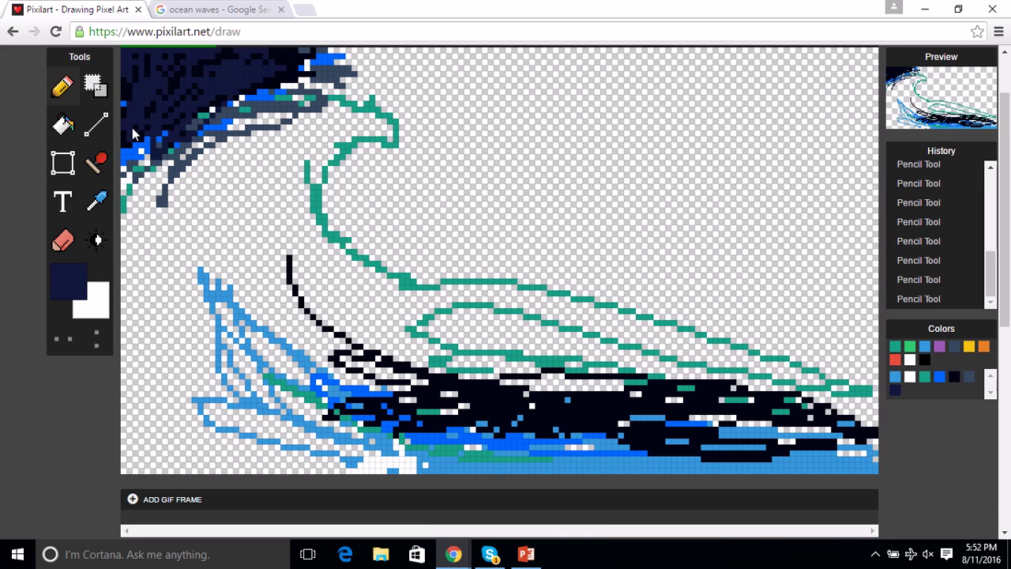
click(172, 9)
click(25, 11)
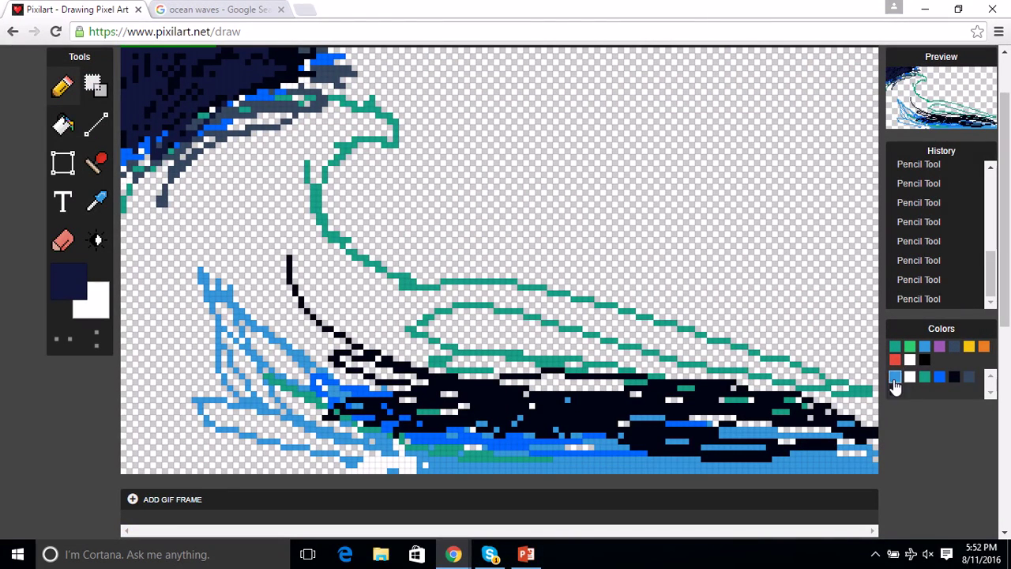
Paint irregular white foam along the wave's crest over the slate and blue edge, comparing with the reference photo.
click(909, 361)
mouse_move(306, 79)
mouse_down()
mouse_move(284, 121)
mouse_move(265, 93)
mouse_move(275, 138)
mouse_move(266, 118)
mouse_move(266, 132)
mouse_move(215, 112)
mouse_move(237, 143)
mouse_move(230, 150)
mouse_move(178, 122)
mouse_up()
click(200, 7)
click(51, 7)
click(204, 9)
click(77, 9)
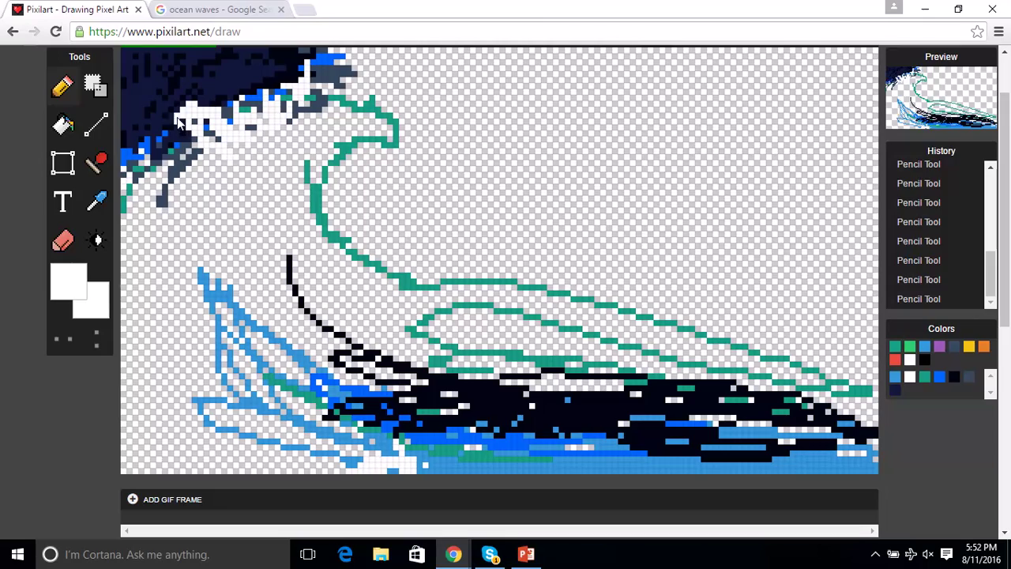
click(217, 8)
click(95, 8)
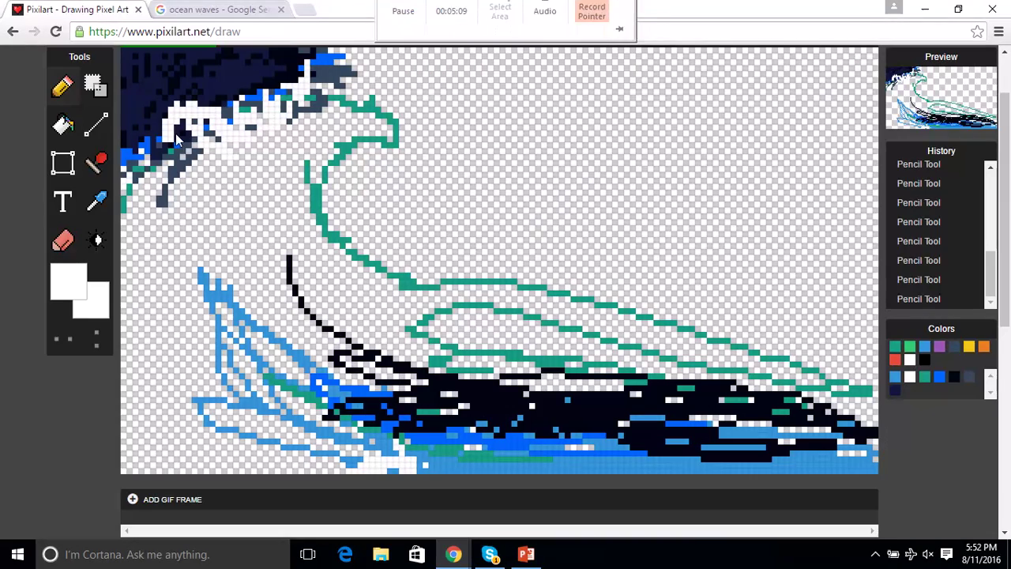
Extend the white foam from the crest down to the canvas's left edge and onto the wave's back, following the reference photo.
click(213, 8)
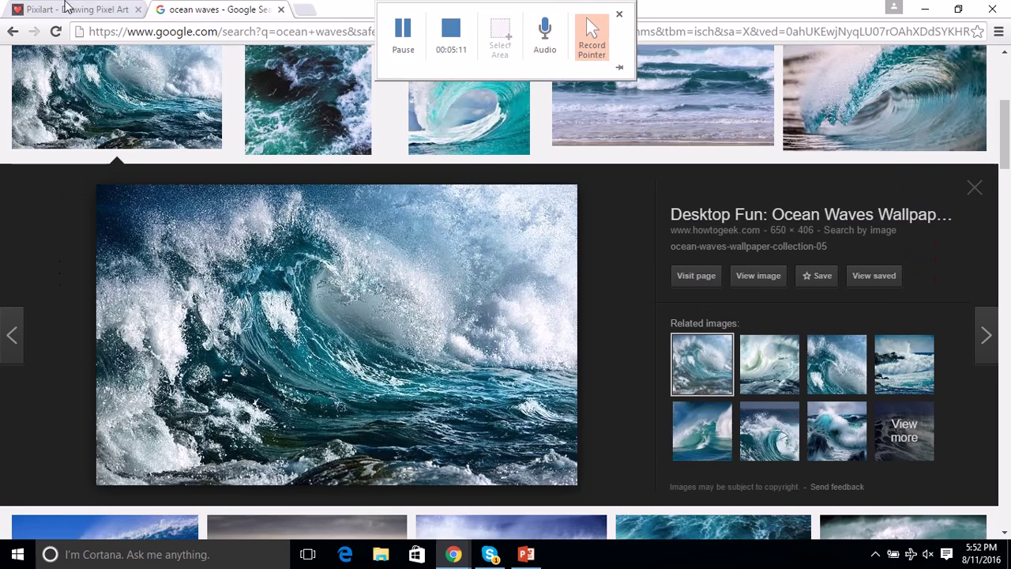
click(79, 9)
mouse_move(191, 229)
mouse_down()
mouse_move(182, 180)
mouse_move(162, 158)
mouse_move(130, 197)
mouse_up()
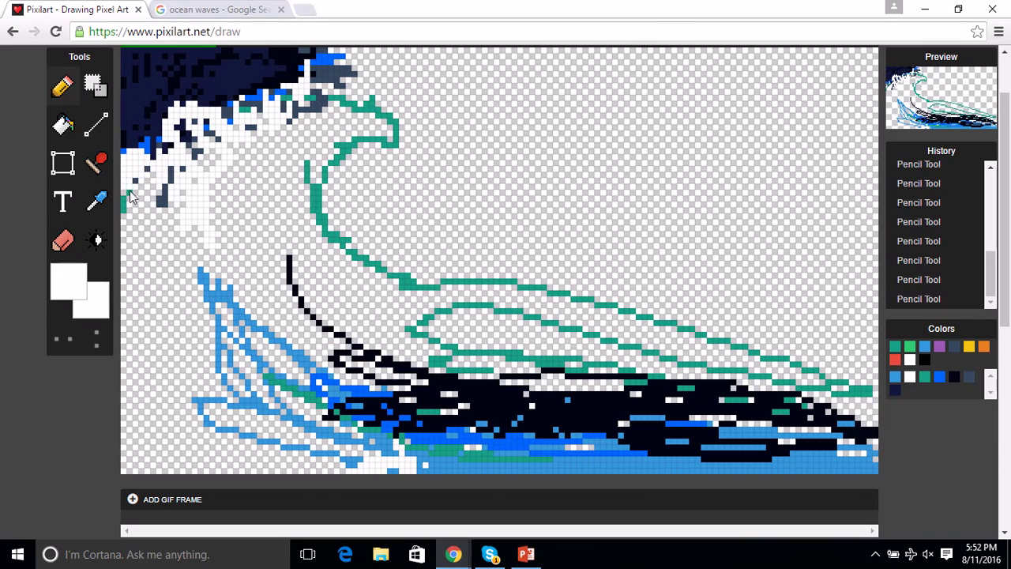
Fill the canvas's lower-left area beside and over the light blue curves with dense white foam, following the reference photo.
click(233, 7)
click(70, 8)
mouse_move(223, 366)
mouse_down()
mouse_move(201, 384)
mouse_move(166, 352)
mouse_up()
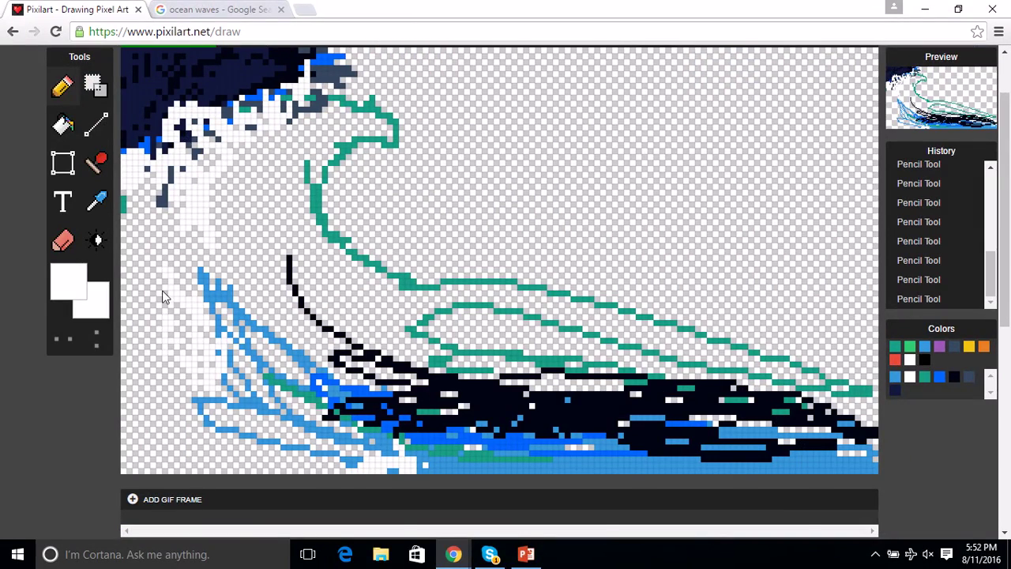
click(237, 8)
click(76, 9)
mouse_move(153, 344)
mouse_down()
mouse_move(153, 306)
mouse_move(154, 336)
mouse_up()
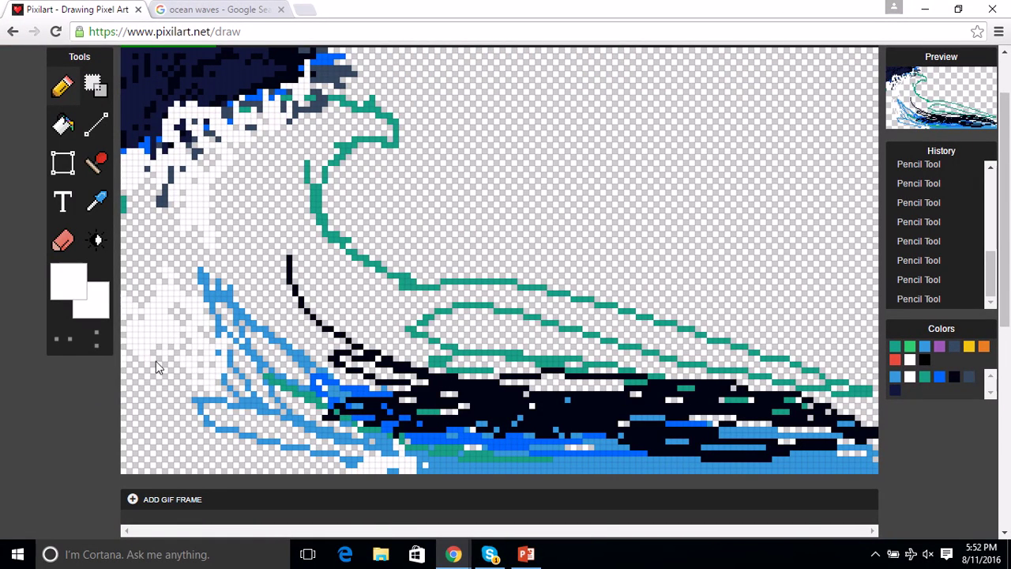
drag(180, 405, 210, 438)
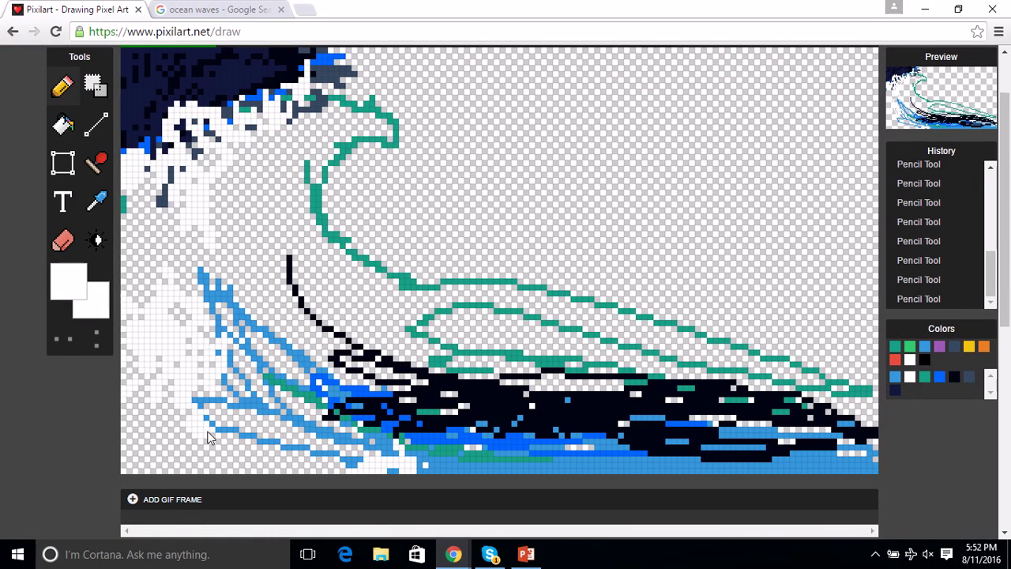
click(223, 8)
click(111, 10)
drag(248, 431, 218, 412)
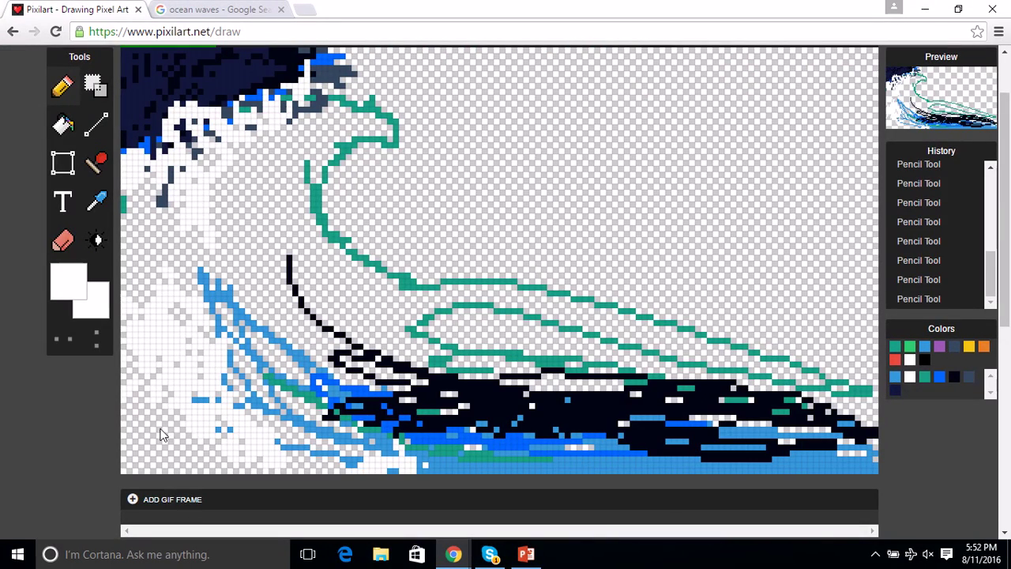
Mix a dark teal (#0a2f30) as the drawing colour, matching the water in the reference photo.
click(217, 9)
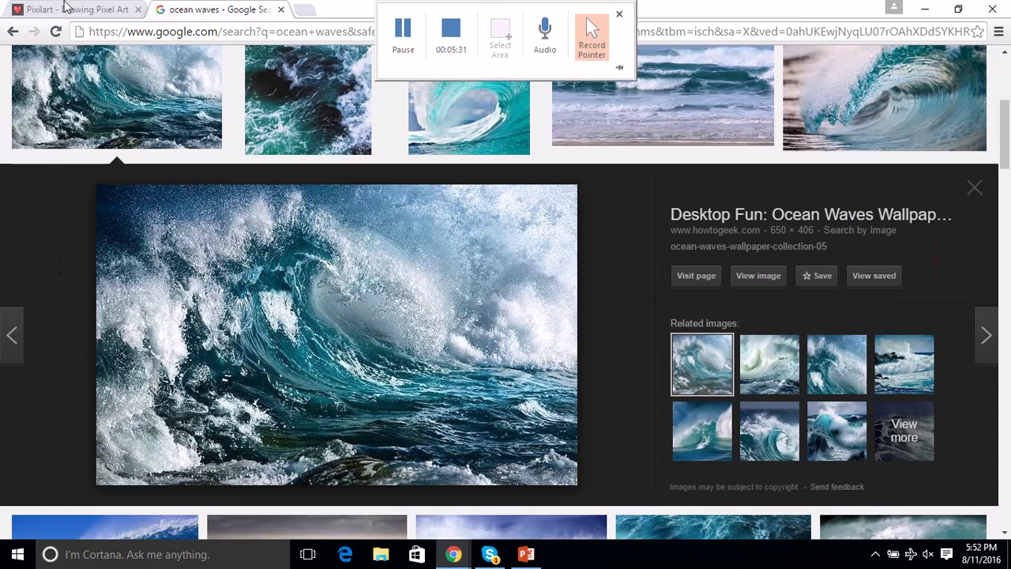
click(65, 9)
click(94, 293)
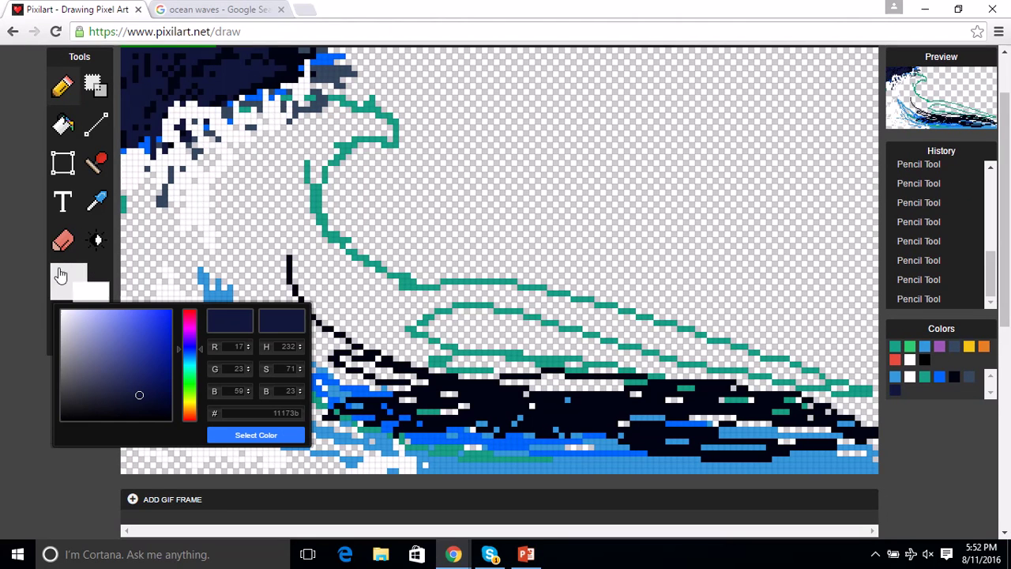
click(195, 364)
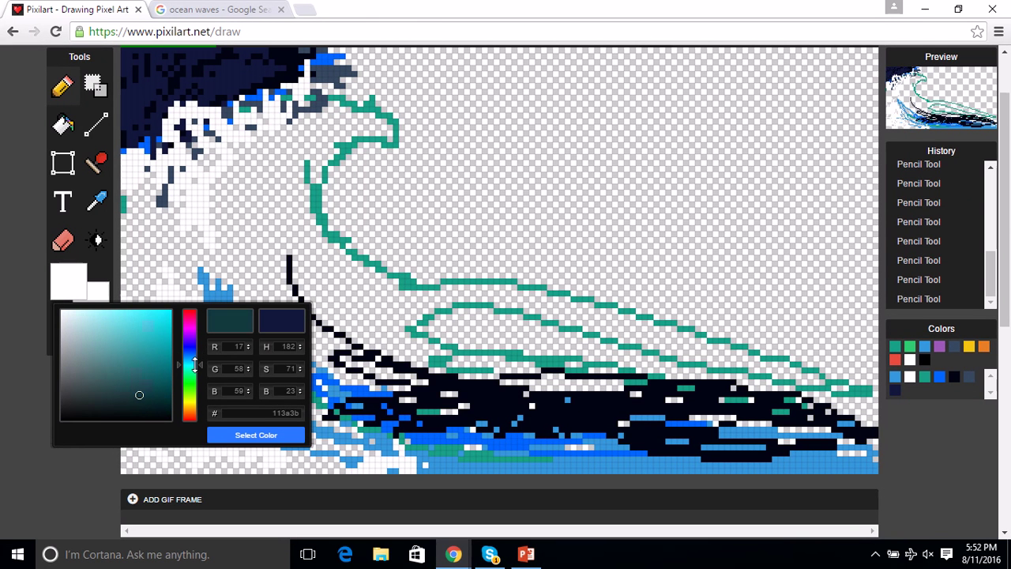
click(140, 405)
click(256, 434)
click(194, 11)
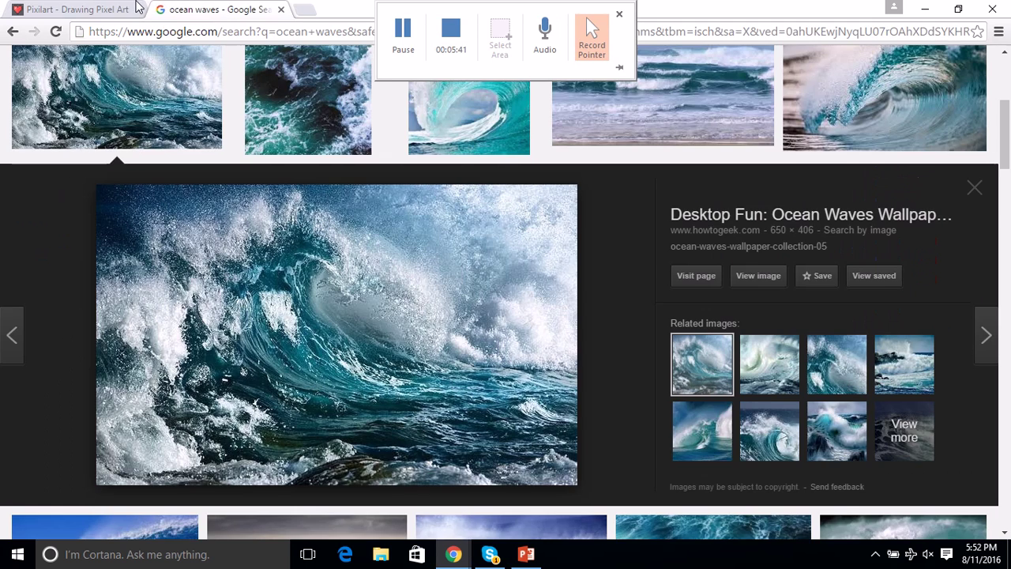
click(111, 6)
Try streaking dark teal over the near-black water, up the wave's face and across the canvas's right side.
mouse_move(493, 400)
mouse_down()
mouse_move(470, 415)
mouse_move(572, 420)
mouse_move(429, 419)
mouse_move(423, 405)
mouse_move(639, 428)
mouse_move(477, 442)
mouse_up()
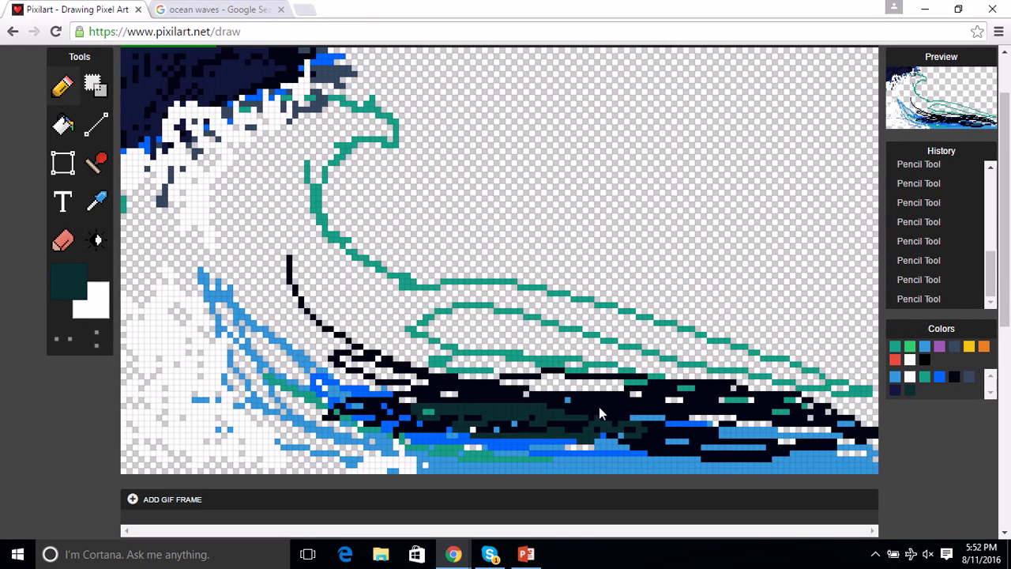
mouse_move(431, 419)
mouse_down()
mouse_move(683, 436)
mouse_move(472, 404)
mouse_move(790, 433)
mouse_move(619, 409)
mouse_move(797, 419)
mouse_move(300, 383)
mouse_move(576, 357)
mouse_move(302, 336)
mouse_move(553, 375)
mouse_move(202, 198)
mouse_move(747, 363)
mouse_move(340, 276)
mouse_move(861, 367)
mouse_up()
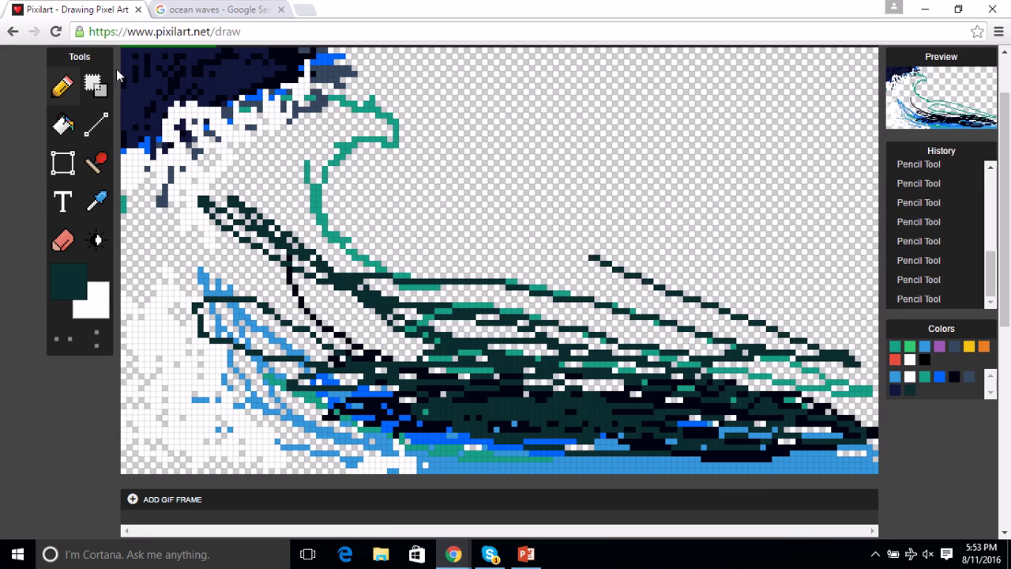
click(164, 9)
click(67, 9)
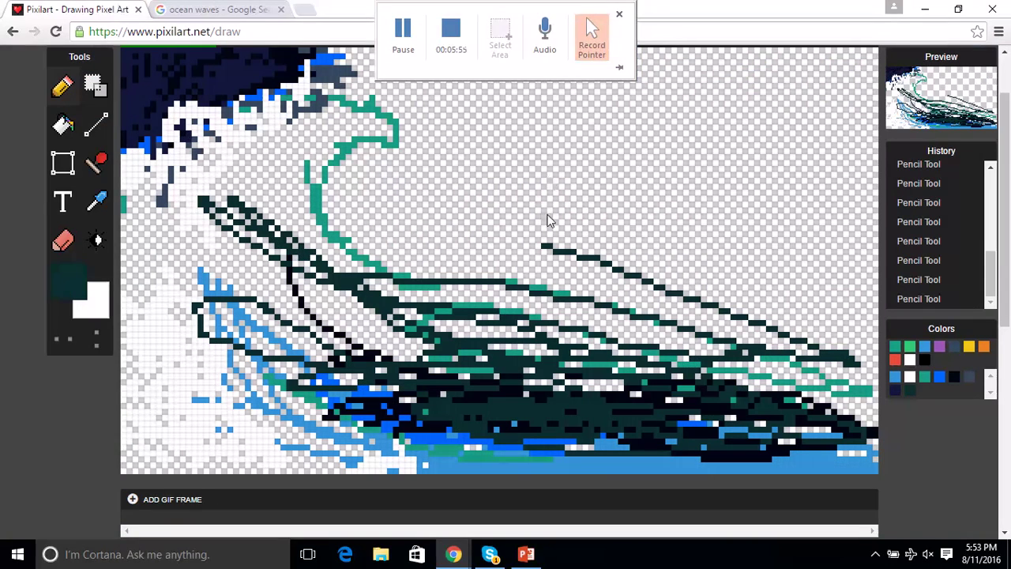
mouse_move(521, 300)
mouse_down()
mouse_move(472, 275)
mouse_move(756, 291)
mouse_move(893, 312)
mouse_up()
Undo the dark teal strokes over the water and the wave's face.
scroll(50, 372, up, 1)
scroll(523, 130, down, 1)
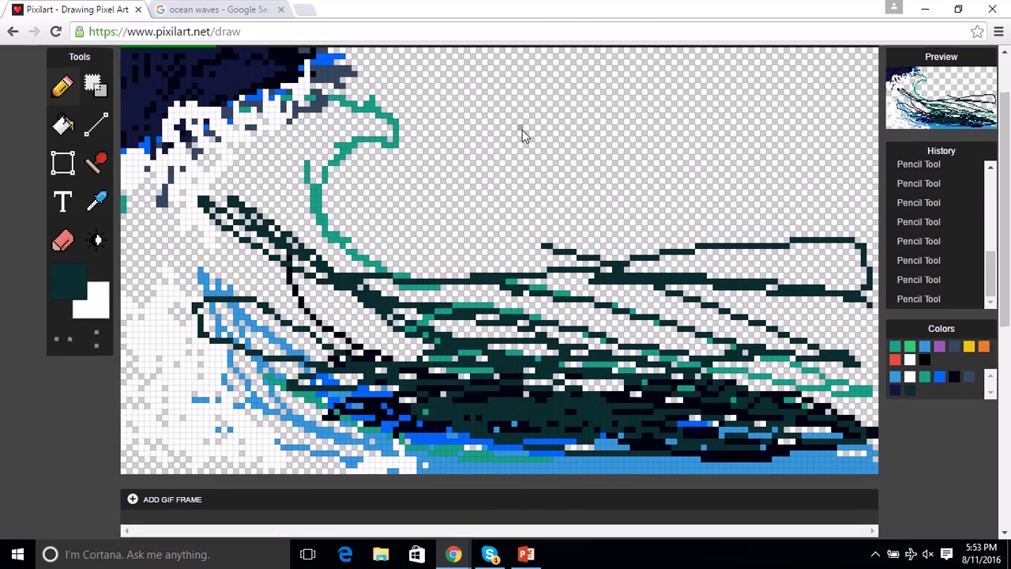
scroll(523, 129, up, 1)
click(442, 110)
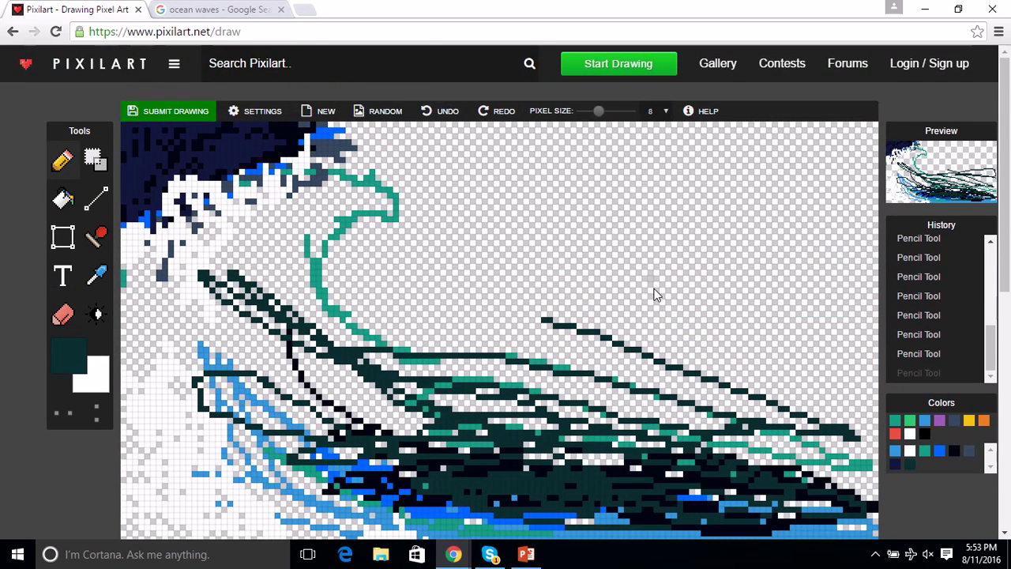
scroll(477, 101, down, 1)
scroll(475, 101, up, 1)
click(448, 116)
scroll(626, 295, down, 1)
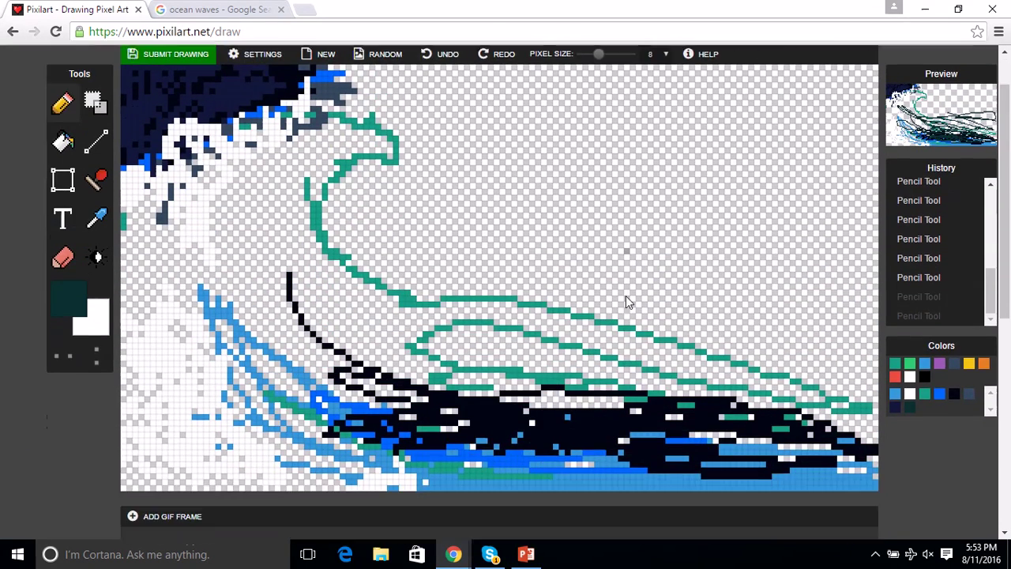
Paint dark teal over the near-black water, with long streaks to the right edge and curves rising inside the wave, checking the reference.
scroll(528, 240, up, 1)
mouse_move(482, 390)
mouse_down()
mouse_move(515, 396)
mouse_move(402, 373)
mouse_move(896, 420)
mouse_move(517, 425)
mouse_move(596, 443)
mouse_move(867, 454)
mouse_move(846, 482)
mouse_move(634, 506)
mouse_move(582, 510)
mouse_move(492, 482)
mouse_move(628, 494)
mouse_move(460, 489)
mouse_move(481, 509)
mouse_move(796, 535)
mouse_move(824, 525)
mouse_move(470, 522)
mouse_move(565, 521)
mouse_move(466, 500)
mouse_move(288, 423)
mouse_move(469, 505)
mouse_move(260, 367)
mouse_move(360, 495)
mouse_move(312, 462)
mouse_up()
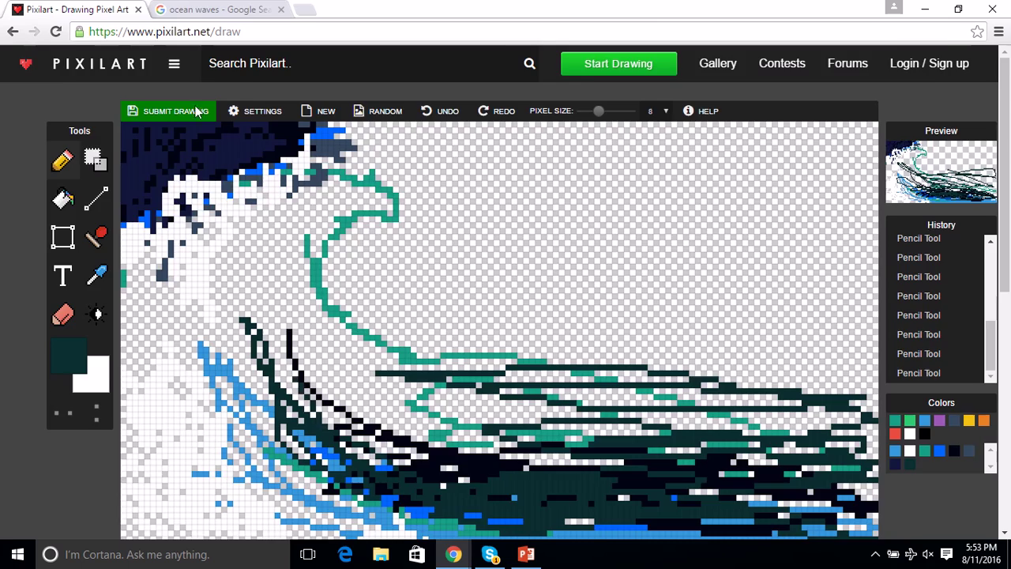
key(ctrl+Tab)
click(81, 8)
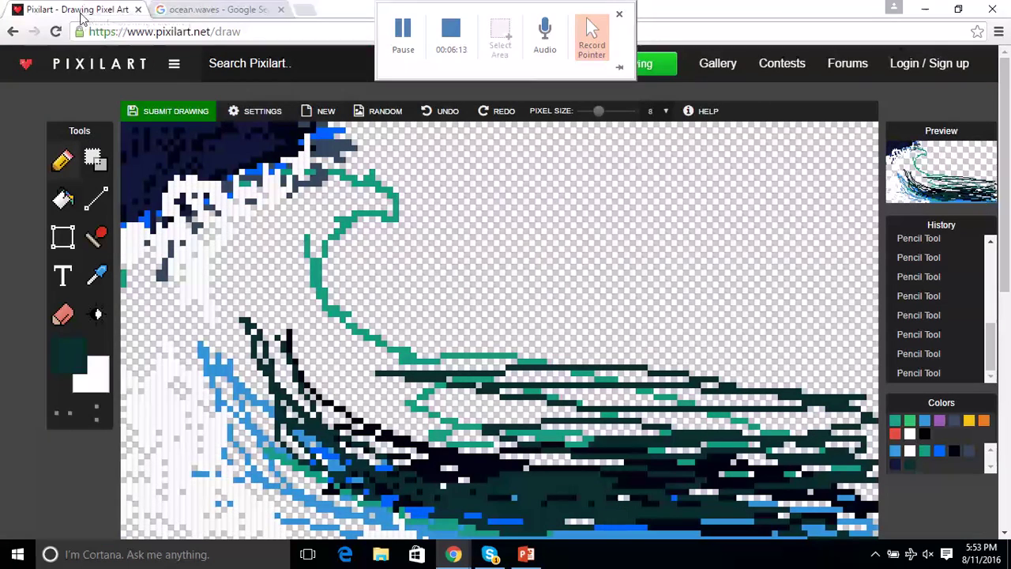
Switch to white and scatter dense spray across the empty upper-right area of the canvas down towards the water.
click(107, 367)
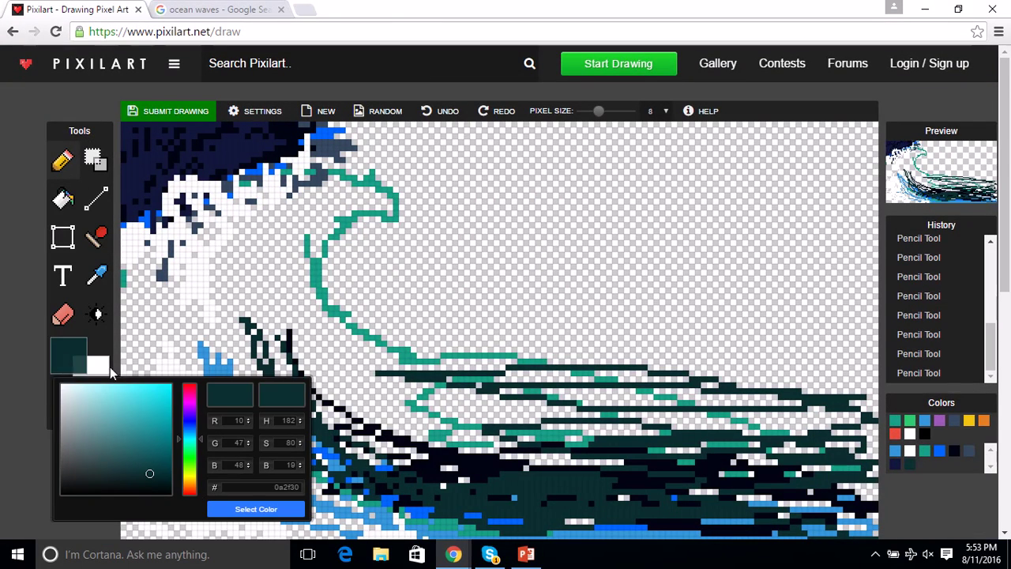
click(909, 452)
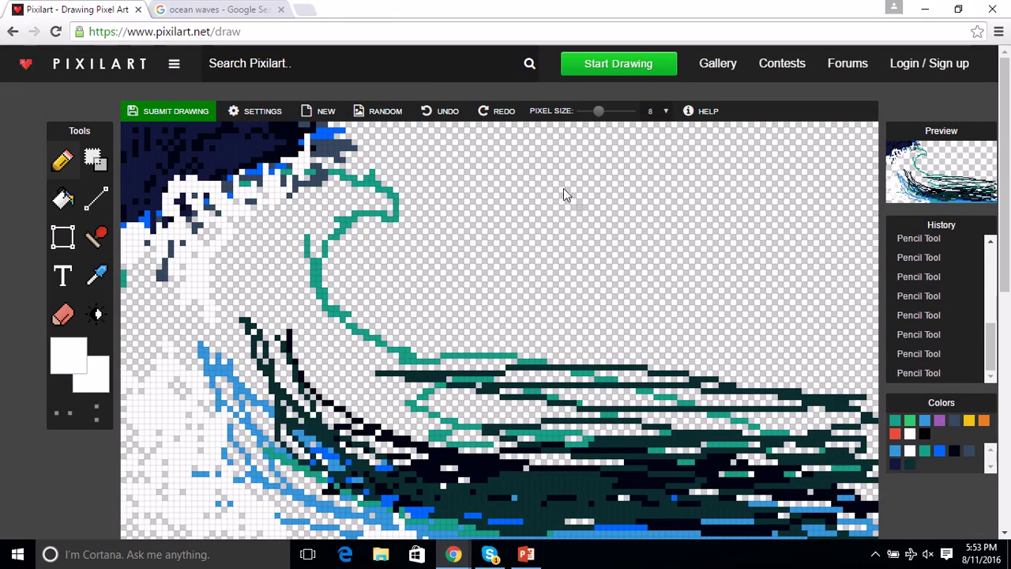
mouse_move(494, 132)
mouse_down()
mouse_move(353, 168)
mouse_move(785, 182)
mouse_move(774, 207)
mouse_move(659, 266)
mouse_move(740, 312)
mouse_up()
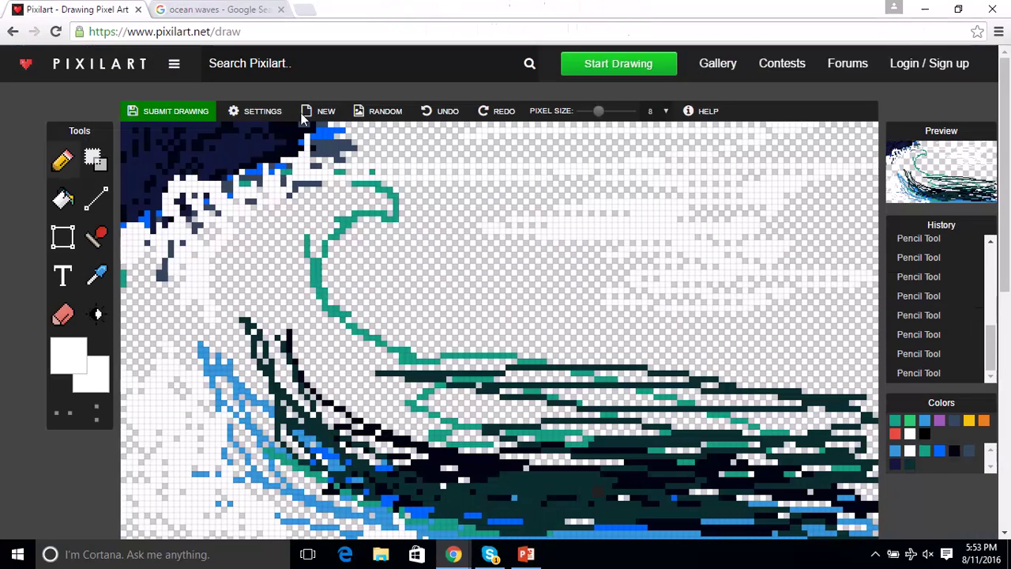
mouse_move(767, 163)
mouse_down()
mouse_move(851, 190)
mouse_move(841, 171)
mouse_move(849, 139)
mouse_move(783, 216)
mouse_move(879, 158)
mouse_move(791, 252)
mouse_move(830, 235)
mouse_move(799, 293)
mouse_move(810, 324)
mouse_up()
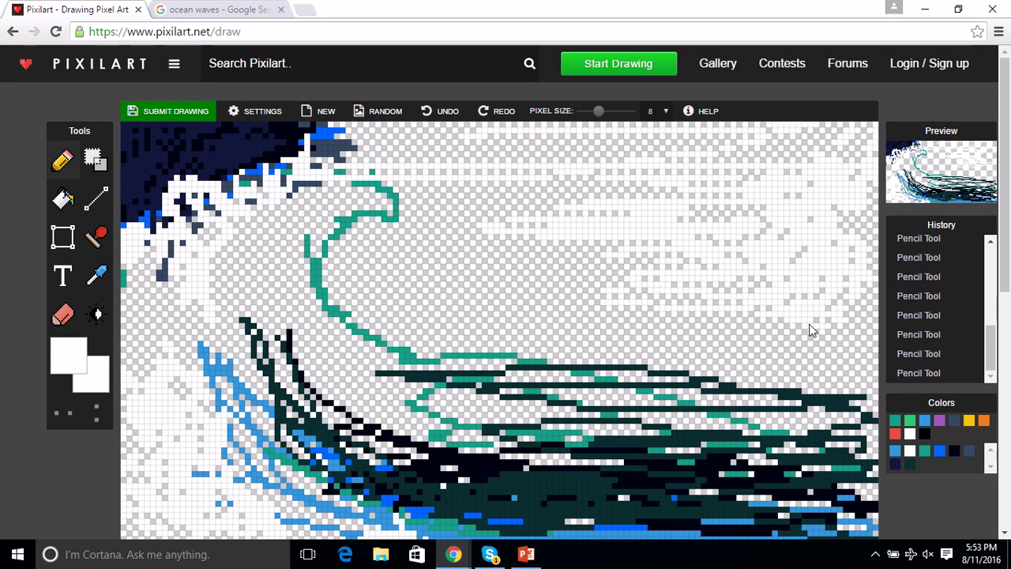
mouse_move(822, 371)
mouse_down()
mouse_move(844, 316)
mouse_move(800, 264)
mouse_move(779, 292)
mouse_up()
drag(797, 357, 783, 339)
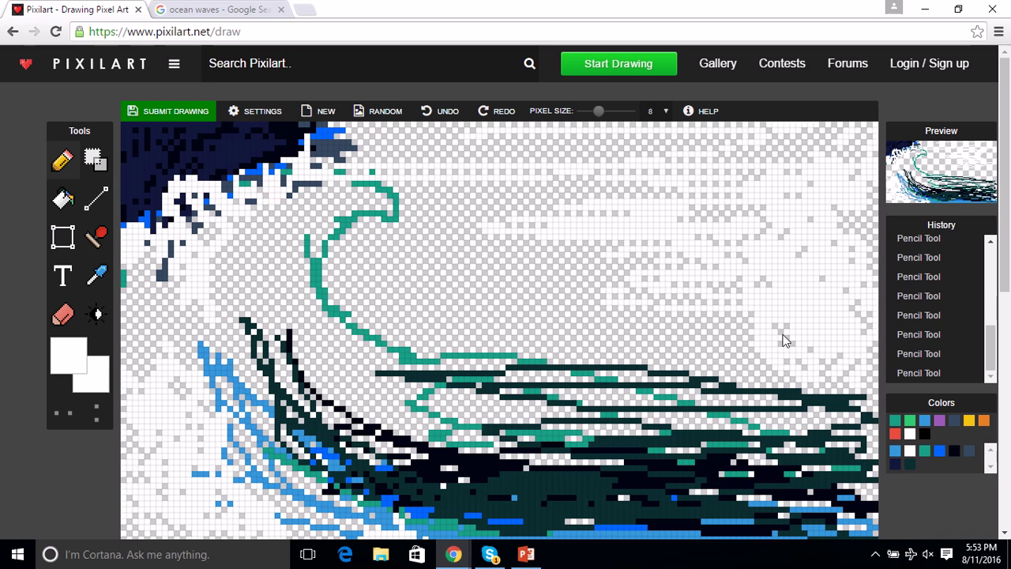
Extend the white spray over the empty area right of the wave's curl, down to the waterline, checking the reference photo.
drag(774, 383, 717, 293)
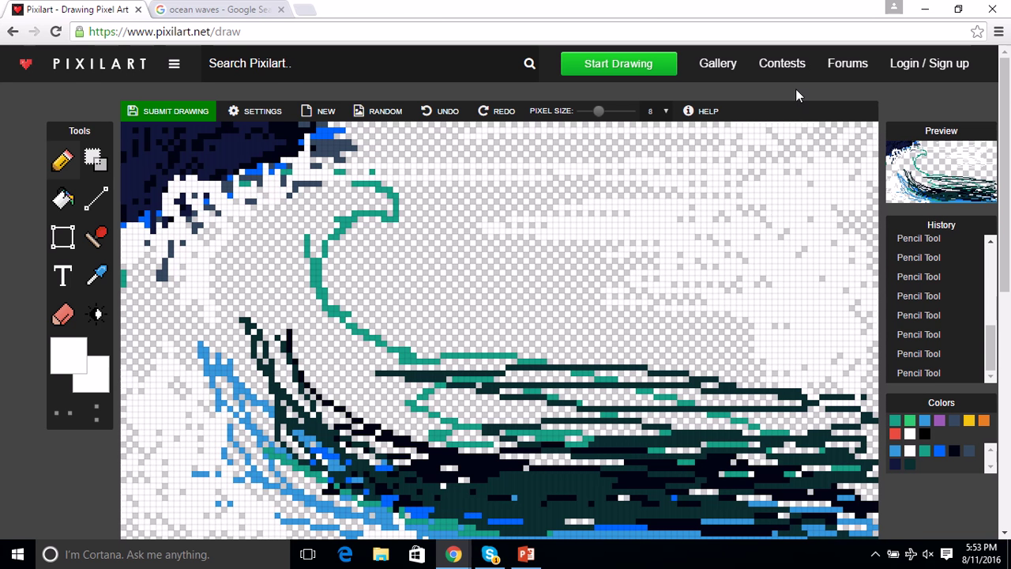
mouse_move(711, 140)
mouse_down()
mouse_move(596, 164)
mouse_move(714, 280)
mouse_move(467, 38)
mouse_up()
click(181, 9)
click(64, 9)
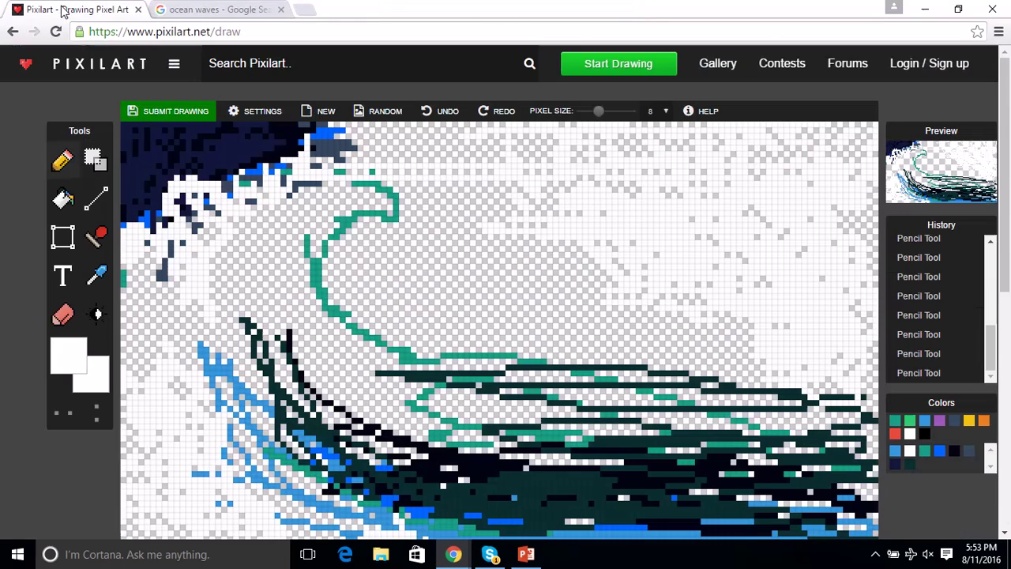
mouse_move(386, 239)
mouse_down()
mouse_move(474, 303)
mouse_move(341, 218)
mouse_move(515, 349)
mouse_move(414, 251)
mouse_move(487, 351)
mouse_move(385, 251)
mouse_move(474, 325)
mouse_move(423, 356)
mouse_move(632, 422)
mouse_move(489, 367)
mouse_move(551, 353)
mouse_move(466, 364)
mouse_up()
mouse_move(413, 341)
mouse_down()
mouse_move(581, 345)
mouse_move(575, 294)
mouse_move(592, 236)
mouse_move(456, 255)
mouse_move(466, 175)
mouse_move(410, 133)
mouse_up()
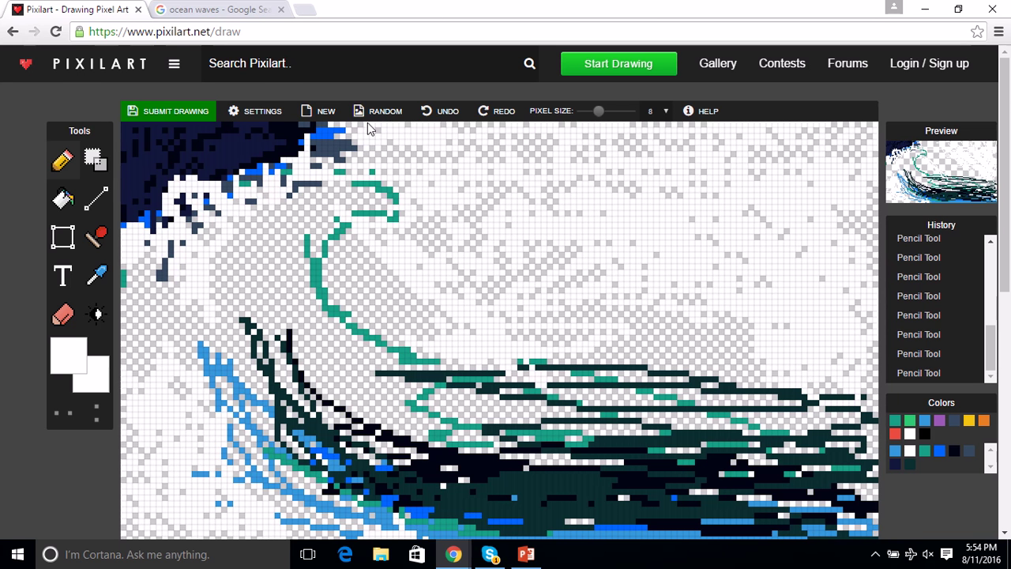
Dab white foam pixels along the wave's crest against the dark sky, comparing with the reference photo.
click(215, 10)
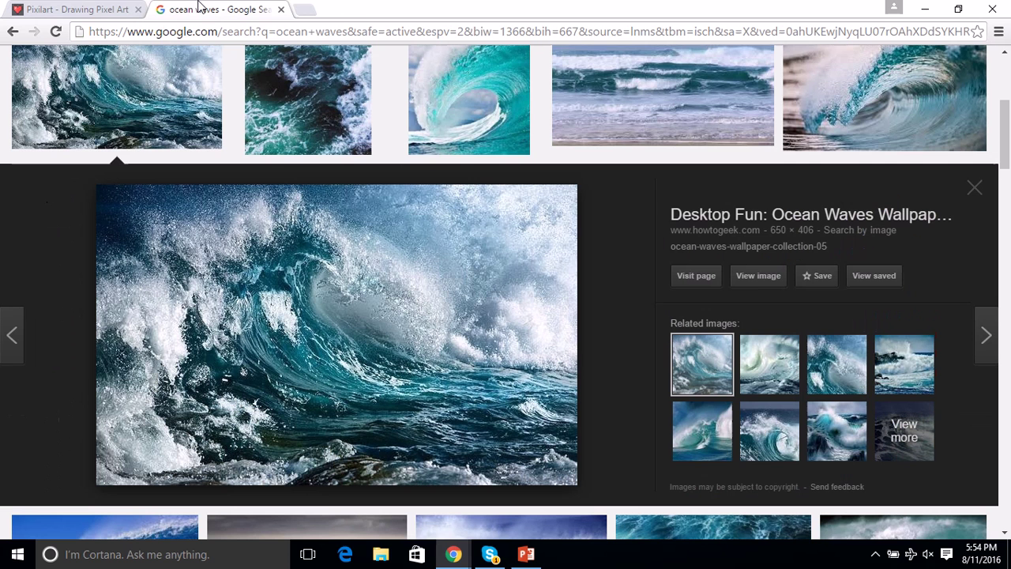
click(98, 6)
click(234, 10)
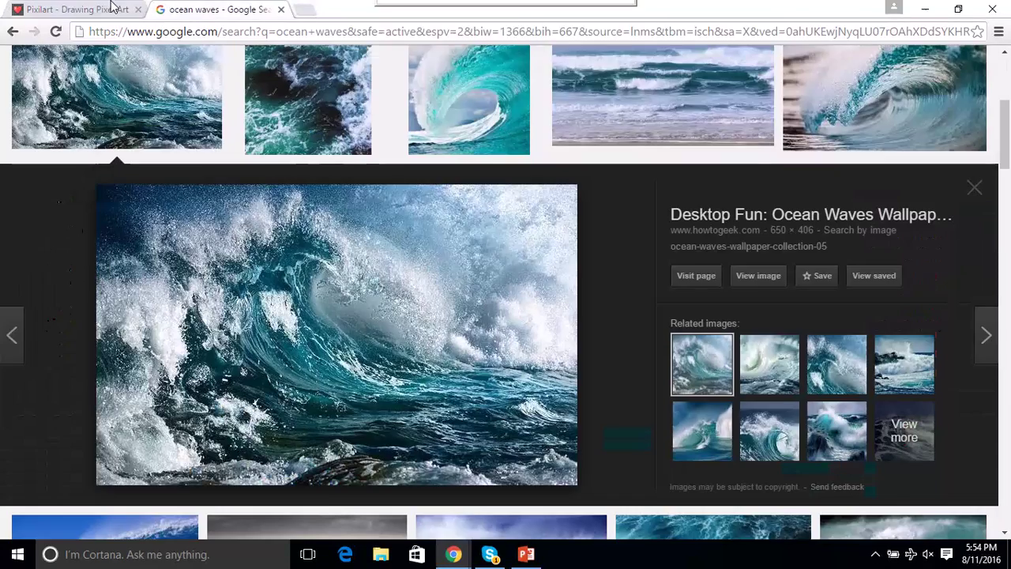
click(79, 9)
drag(196, 171, 187, 172)
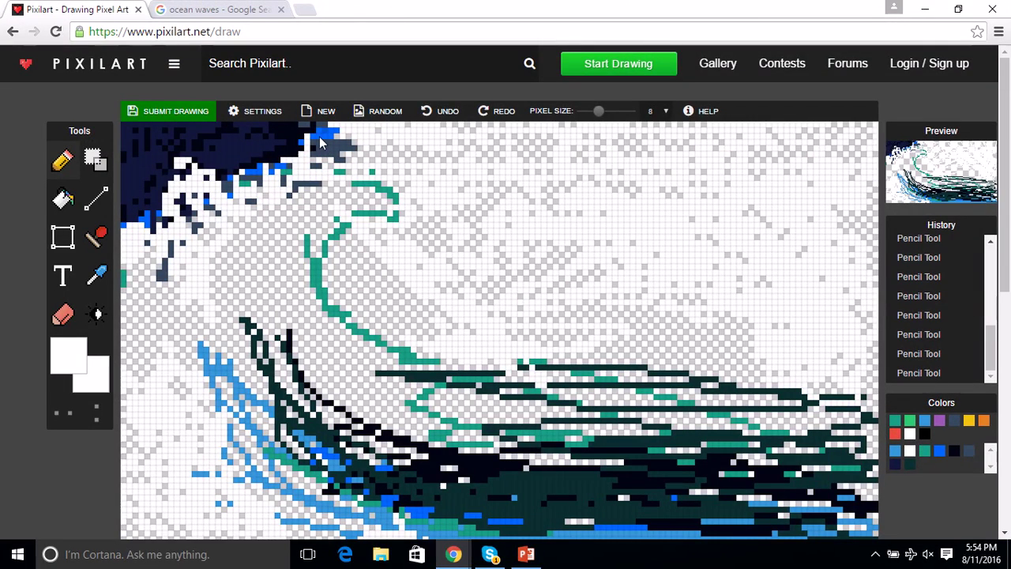
drag(289, 171, 278, 186)
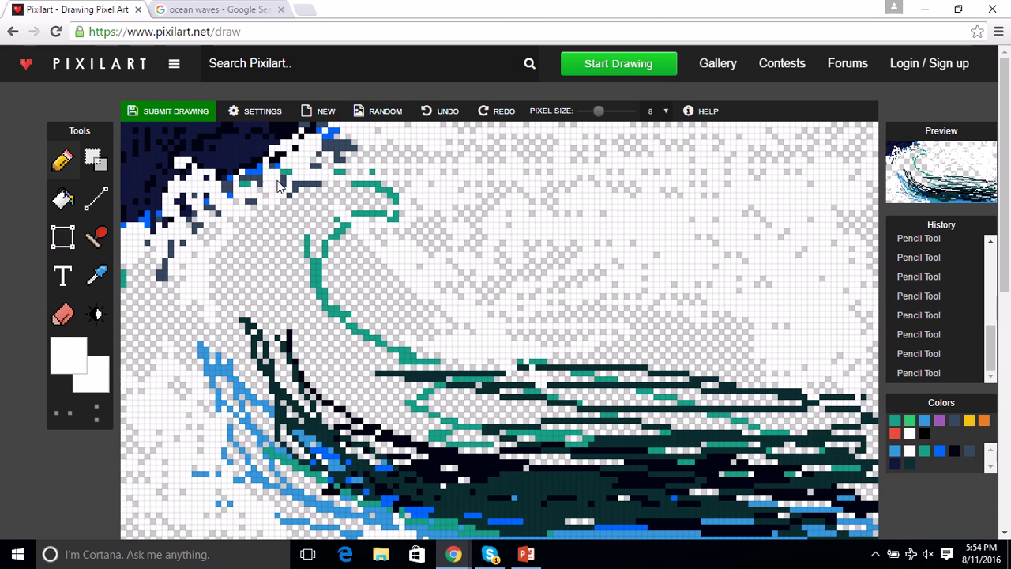
click(207, 10)
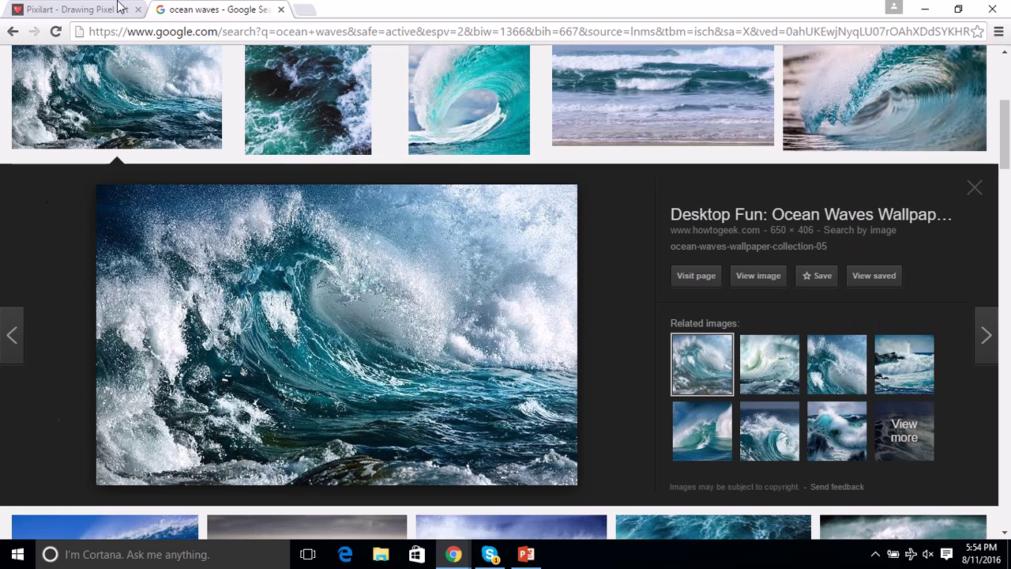
click(79, 9)
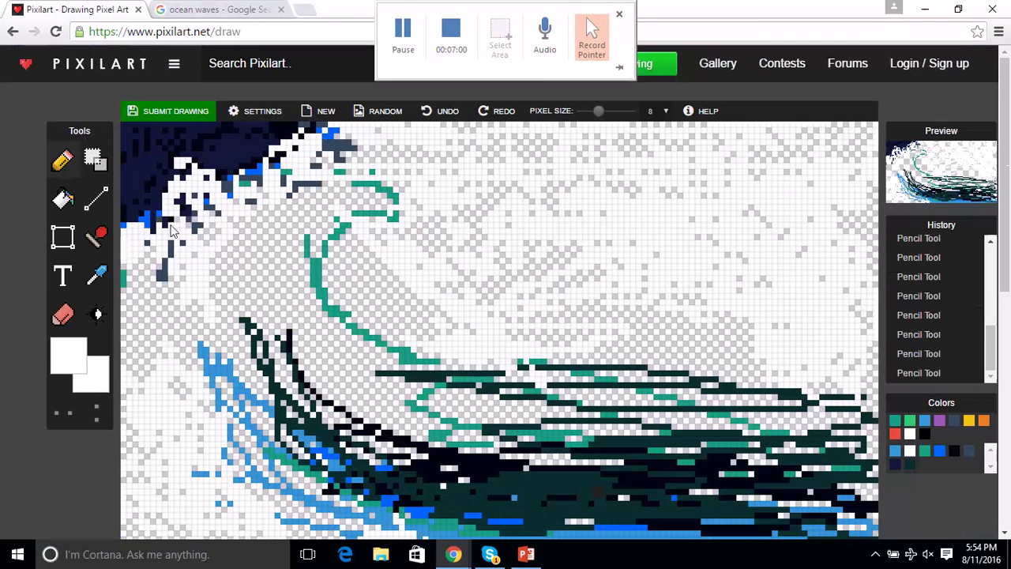
Switch to dark teal and paint dense curved strokes up the wave's lower face and along its blue-streaked base, checking the reference.
click(74, 361)
click(283, 512)
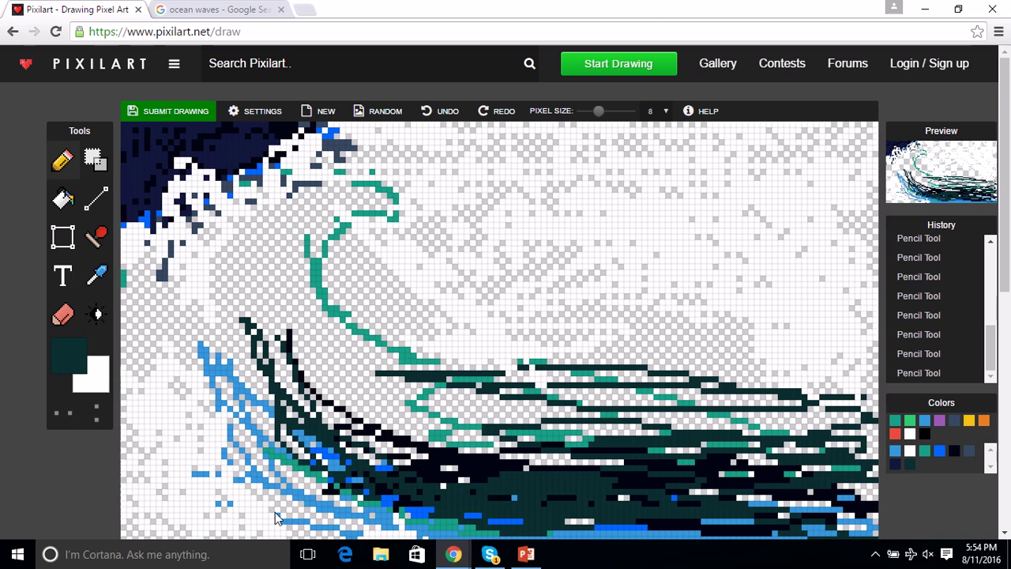
mouse_move(289, 343)
mouse_down()
mouse_move(450, 450)
mouse_move(255, 307)
mouse_move(455, 440)
mouse_move(298, 323)
mouse_move(354, 412)
mouse_move(254, 298)
mouse_move(330, 429)
mouse_move(248, 359)
mouse_move(260, 359)
mouse_move(299, 437)
mouse_up()
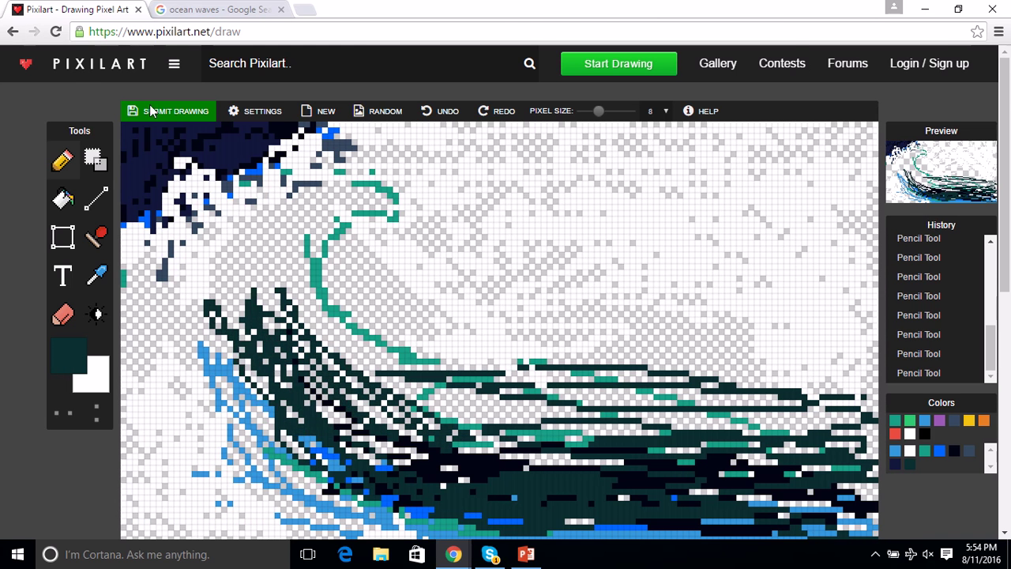
click(213, 9)
click(89, 6)
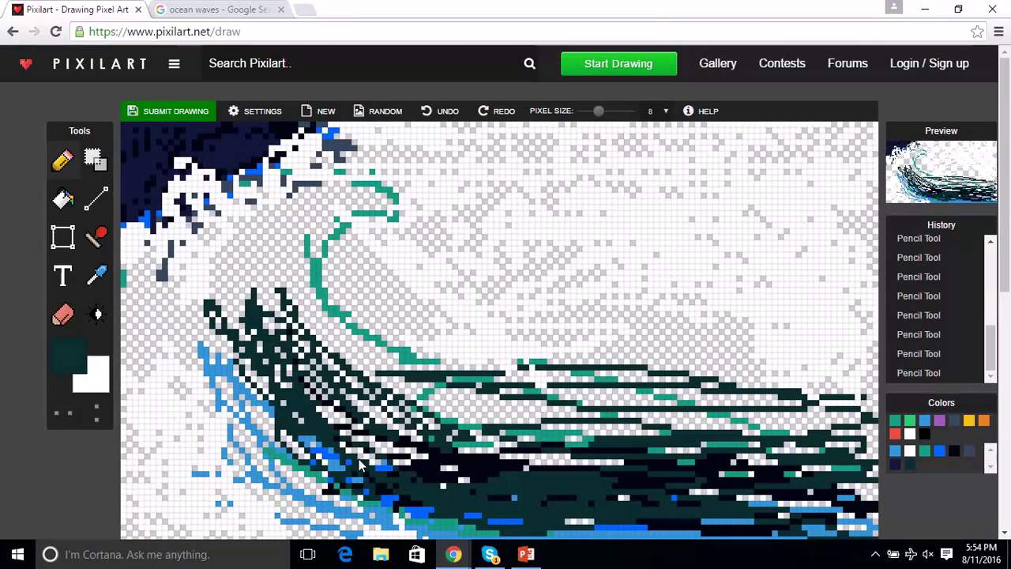
drag(396, 535, 273, 427)
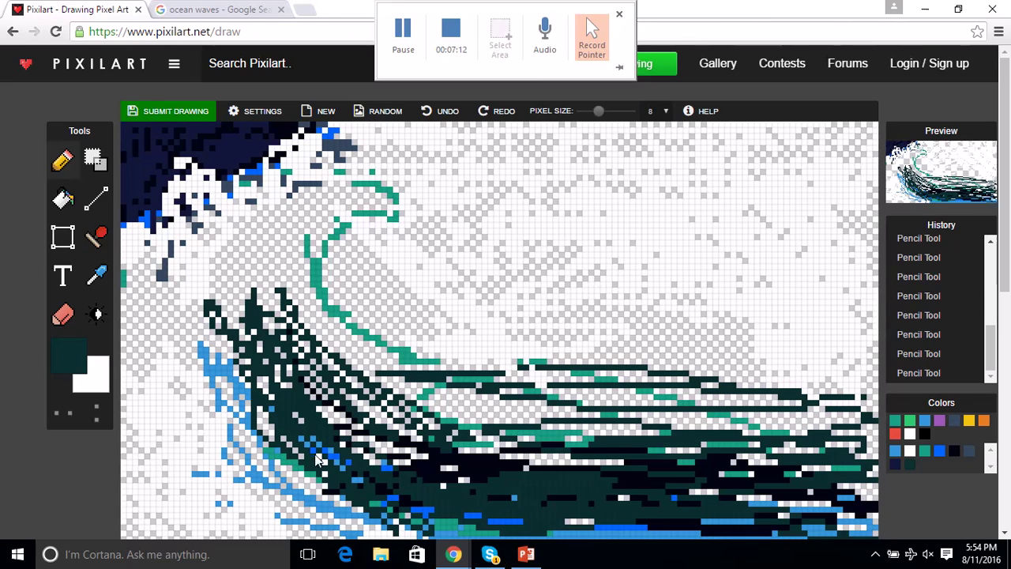
mouse_move(361, 515)
mouse_down()
mouse_move(324, 501)
mouse_move(388, 514)
mouse_move(261, 444)
mouse_up()
Check the reference photo and paint a dark teal patch in the foam at the canvas's left edge.
click(189, 6)
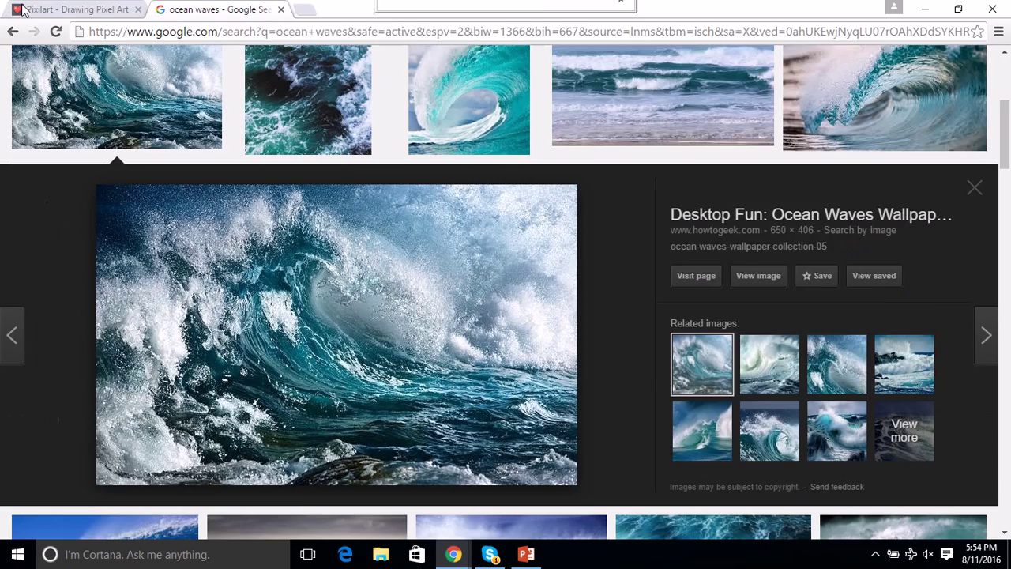
click(50, 10)
click(199, 10)
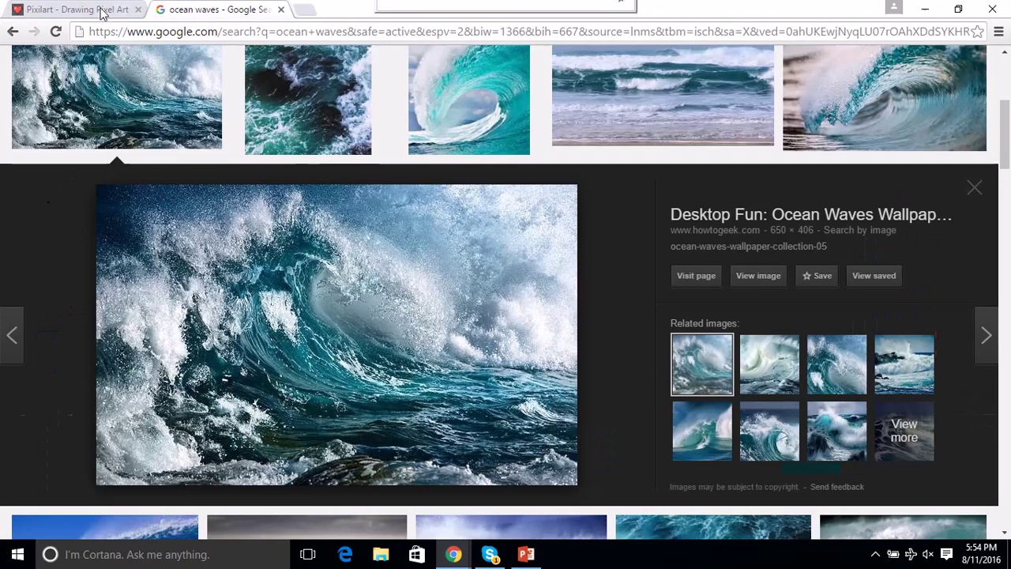
click(100, 10)
mouse_move(170, 325)
mouse_down()
mouse_move(165, 301)
mouse_move(132, 323)
mouse_move(138, 346)
mouse_up()
Switch to the greyer teal #215052 and paint over and extend the dark patch at the canvas's left edge.
click(75, 359)
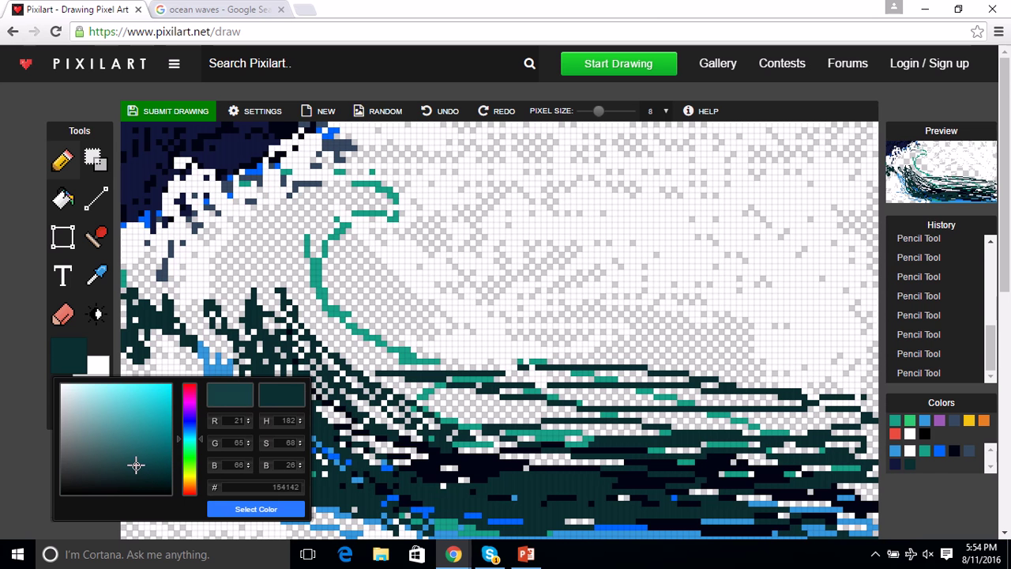
drag(136, 465, 128, 459)
click(225, 509)
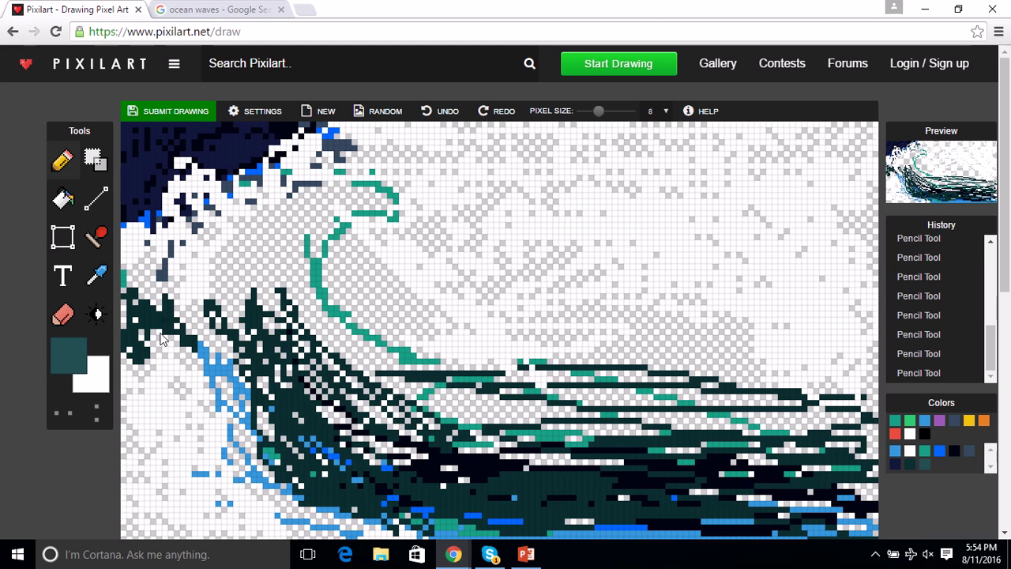
mouse_move(172, 322)
mouse_down()
mouse_move(140, 333)
mouse_move(126, 301)
mouse_move(127, 346)
mouse_move(179, 335)
mouse_up()
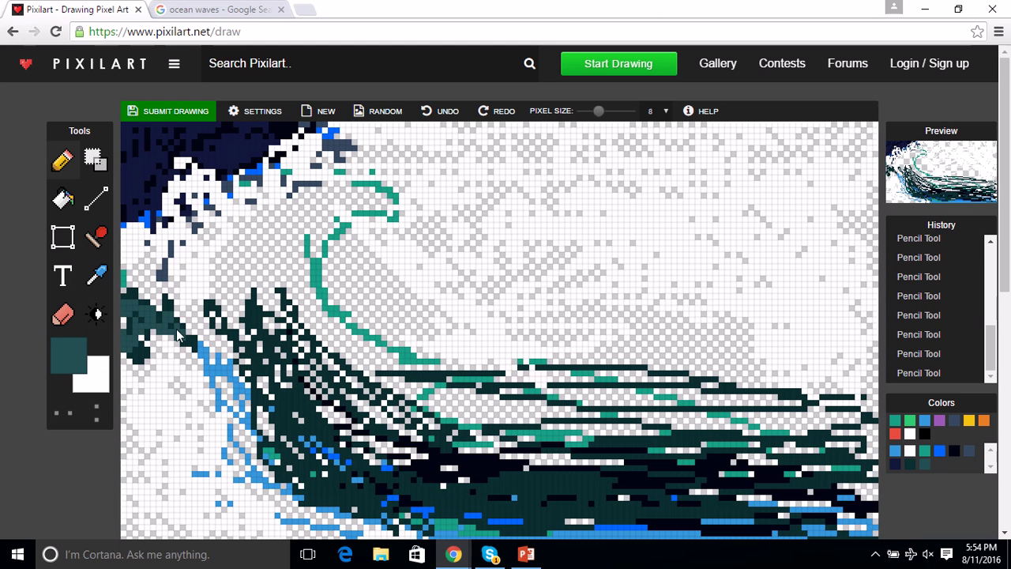
drag(152, 368, 174, 377)
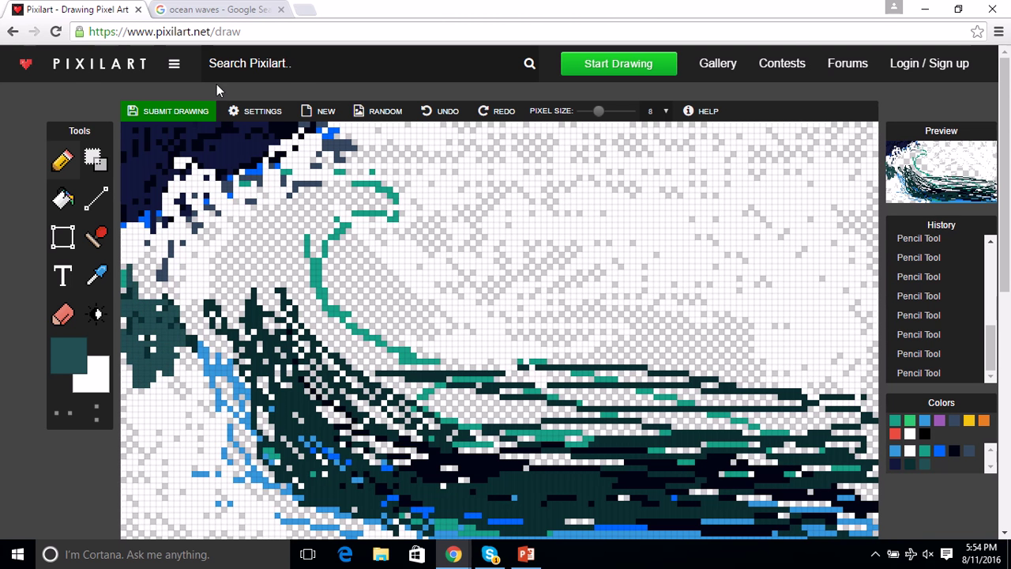
Switch to white and fill in the foam just above the left-edge teal patch, checking the reference photo.
click(197, 9)
click(86, 8)
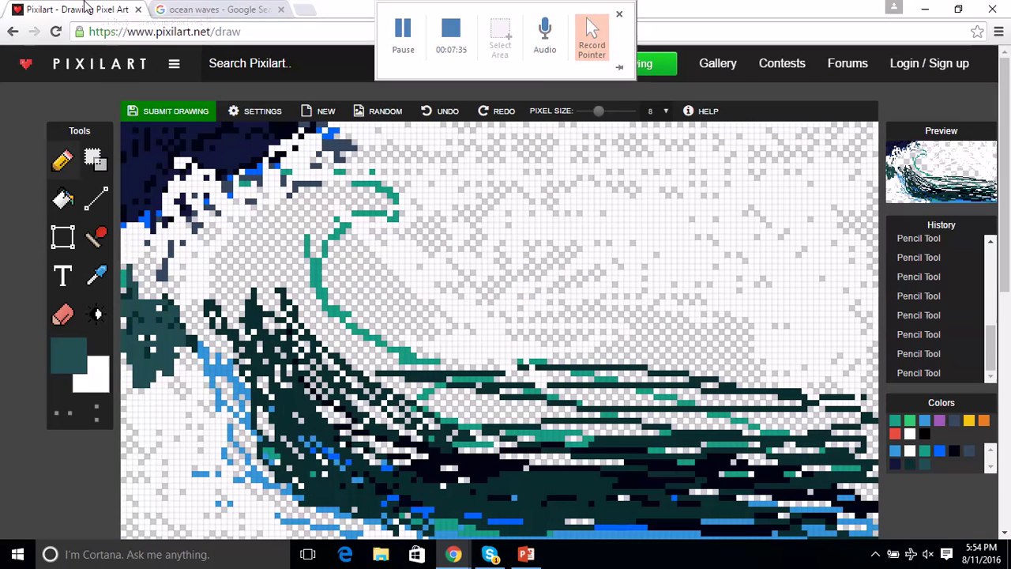
click(57, 366)
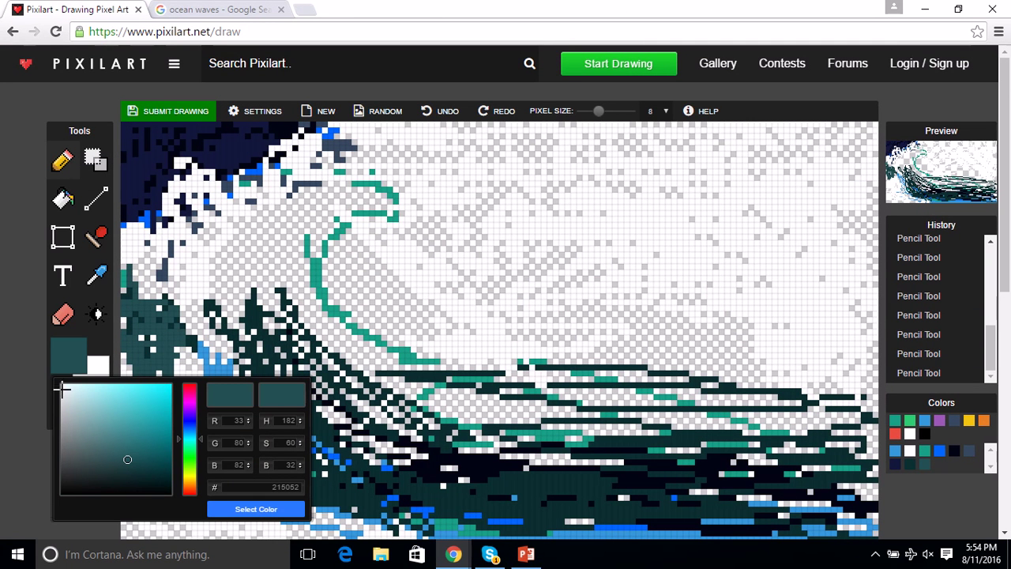
click(63, 386)
click(255, 510)
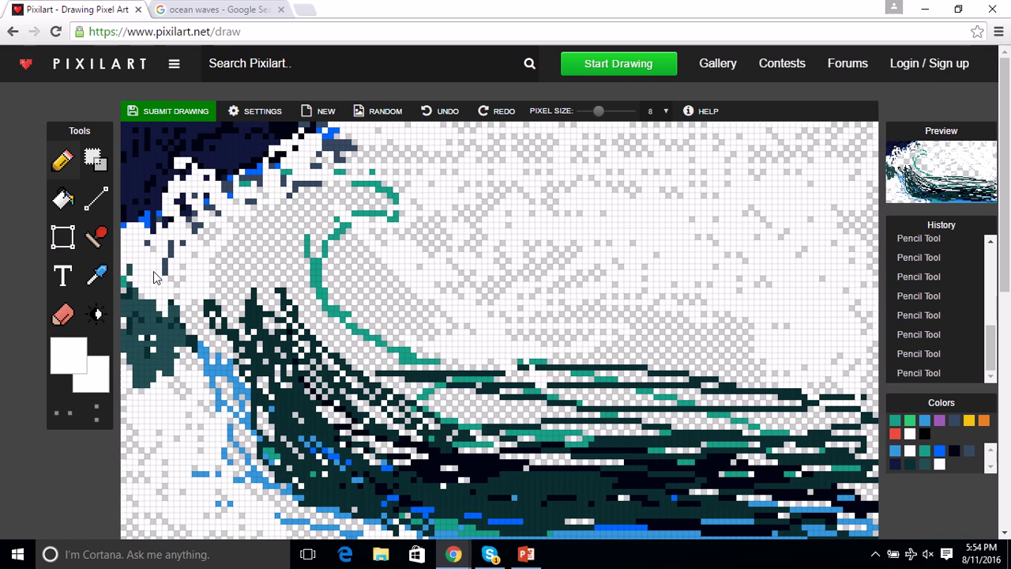
click(207, 9)
click(77, 8)
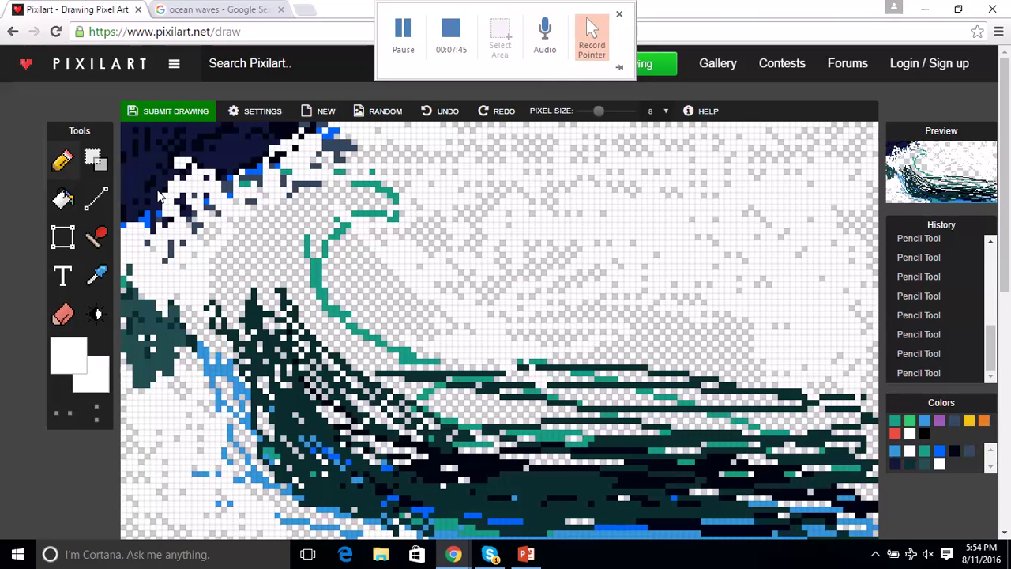
Set the colour to very dark teal #052526 and paint the wave's face, curling lip and streaks into the water, checking the reference.
click(68, 355)
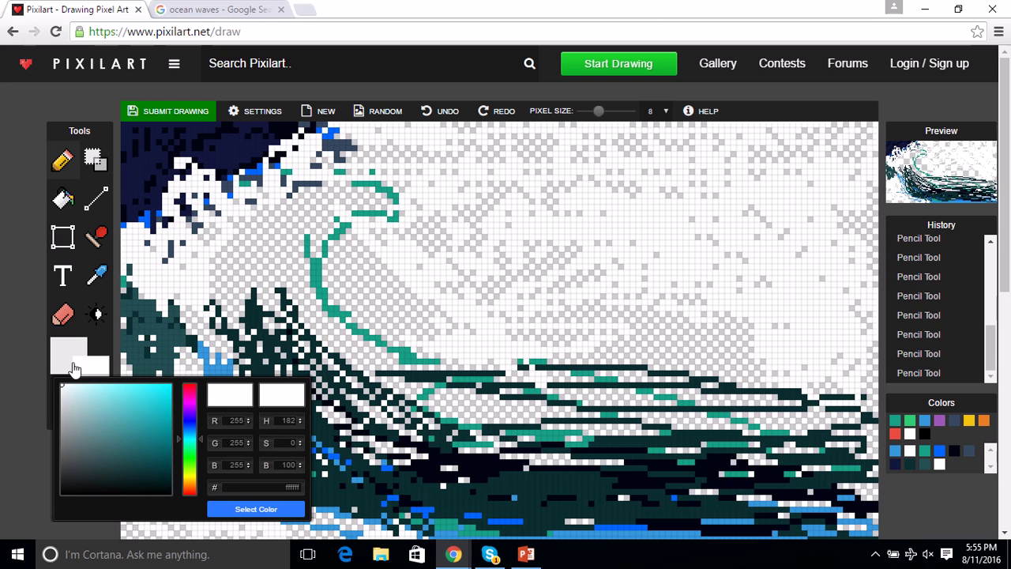
click(157, 474)
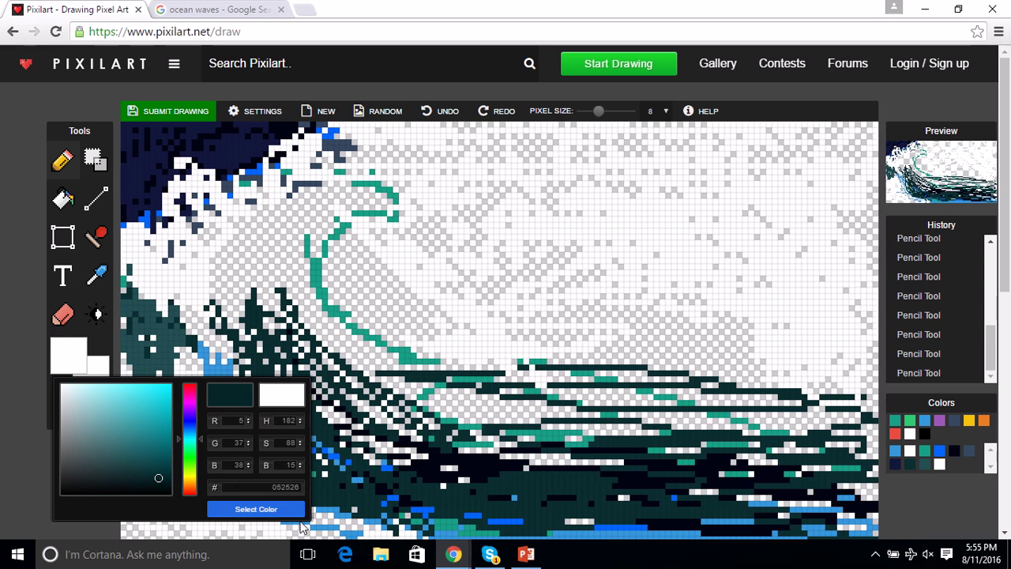
click(256, 509)
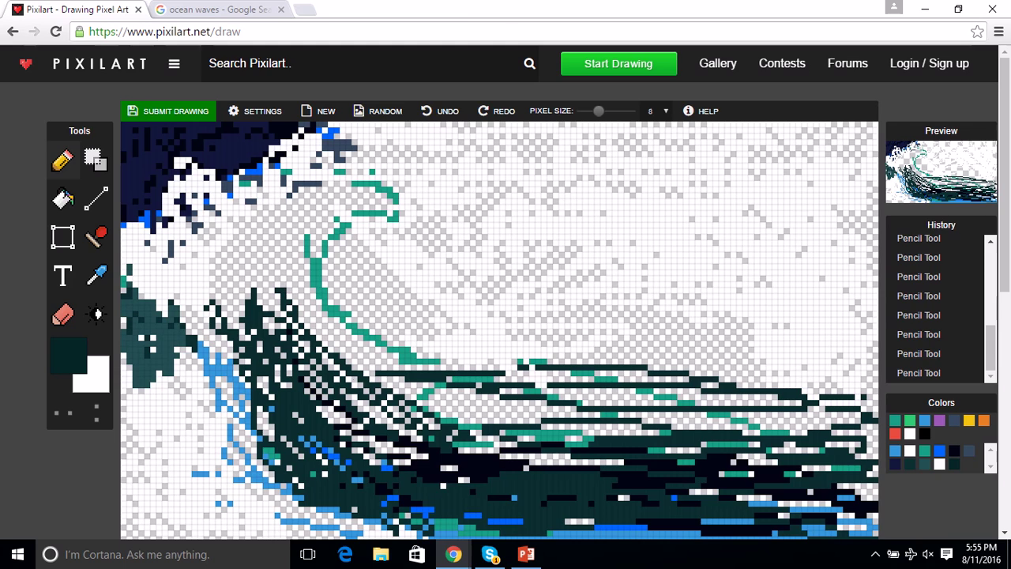
click(521, 556)
click(519, 559)
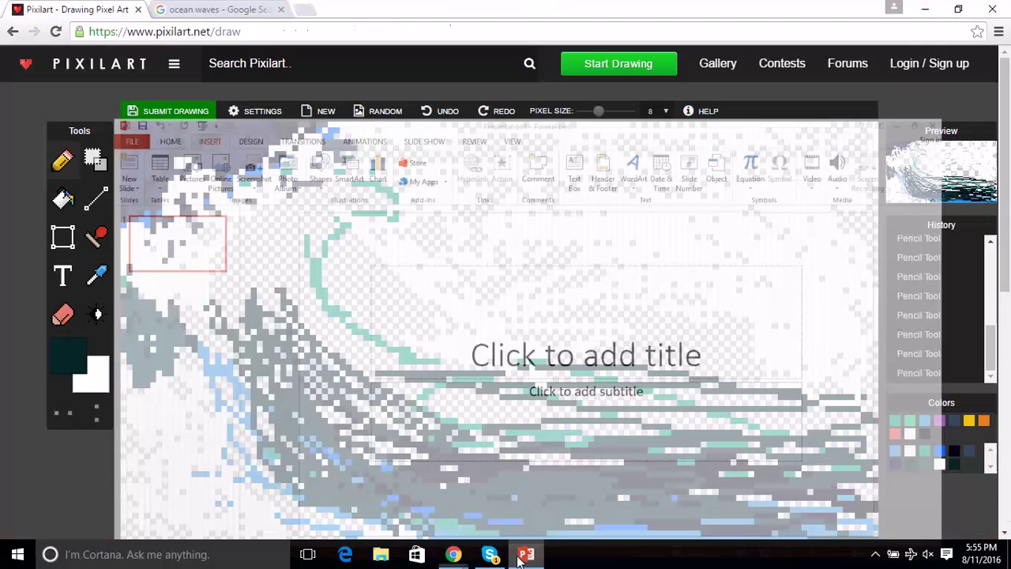
click(210, 10)
click(79, 10)
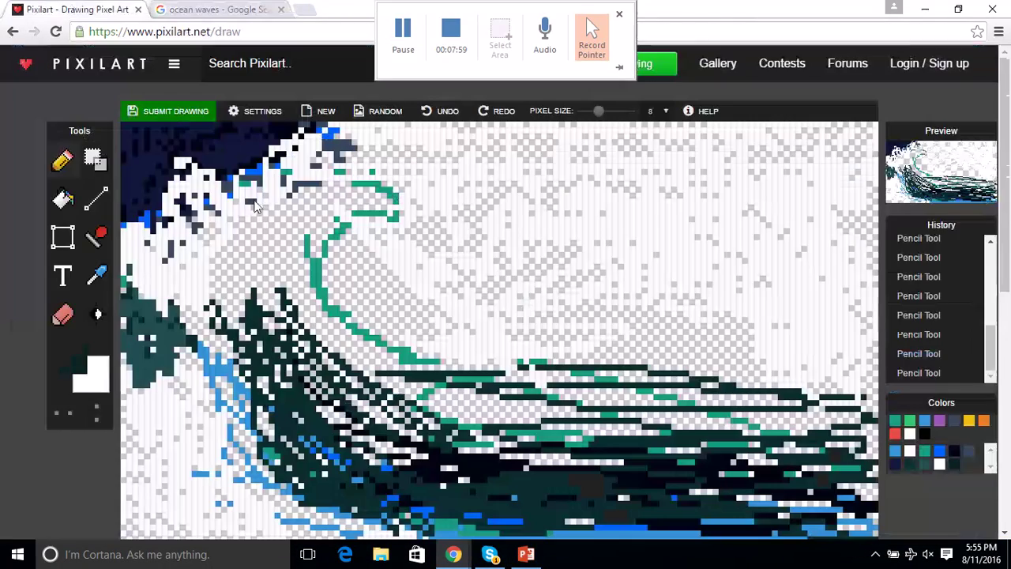
drag(332, 339, 272, 257)
mouse_move(355, 386)
mouse_down()
mouse_move(275, 239)
mouse_move(319, 290)
mouse_move(364, 225)
mouse_move(306, 247)
mouse_up()
mouse_move(381, 207)
mouse_down()
mouse_move(251, 264)
mouse_move(354, 209)
mouse_move(347, 199)
mouse_move(245, 265)
mouse_move(341, 197)
mouse_move(223, 261)
mouse_move(204, 310)
mouse_move(274, 229)
mouse_move(208, 316)
mouse_move(211, 267)
mouse_move(204, 295)
mouse_move(216, 308)
mouse_move(250, 247)
mouse_move(248, 270)
mouse_move(276, 248)
mouse_move(264, 261)
mouse_move(258, 351)
mouse_move(221, 324)
mouse_move(231, 349)
mouse_move(226, 365)
mouse_move(218, 357)
mouse_move(322, 469)
mouse_move(231, 420)
mouse_move(478, 499)
mouse_move(359, 470)
mouse_up()
mouse_move(419, 424)
mouse_down()
mouse_move(632, 416)
mouse_move(778, 432)
mouse_move(597, 462)
mouse_up()
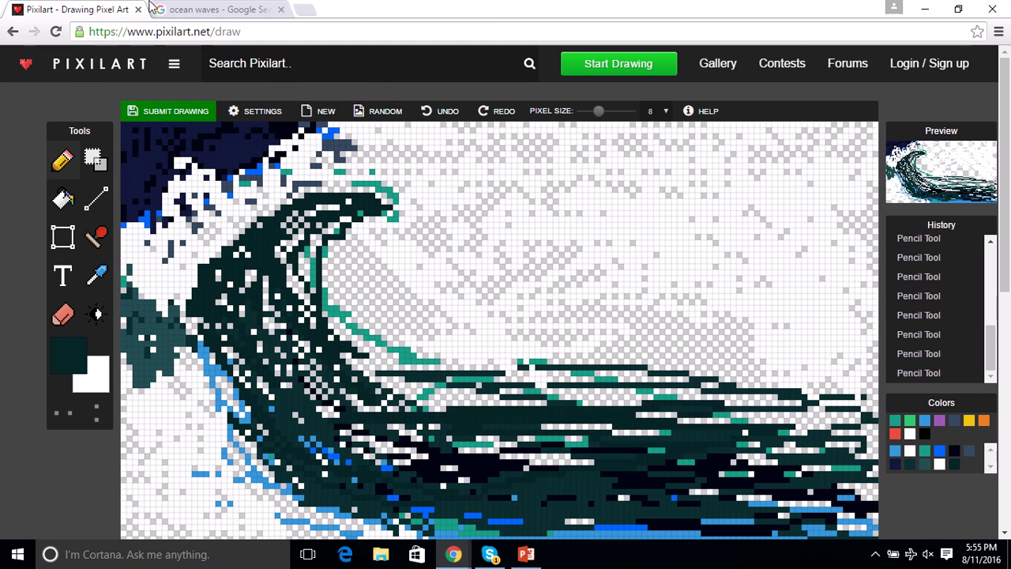
Switch to a brighter teal around #1ba1a6 and streak it along the curl's inner edge and across the water.
click(162, 7)
click(71, 8)
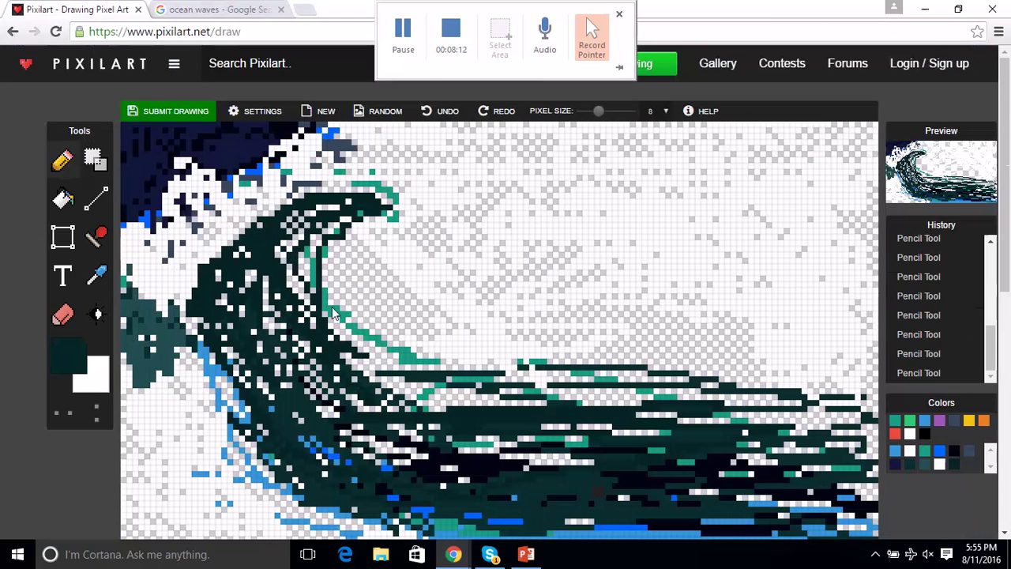
click(65, 371)
click(164, 403)
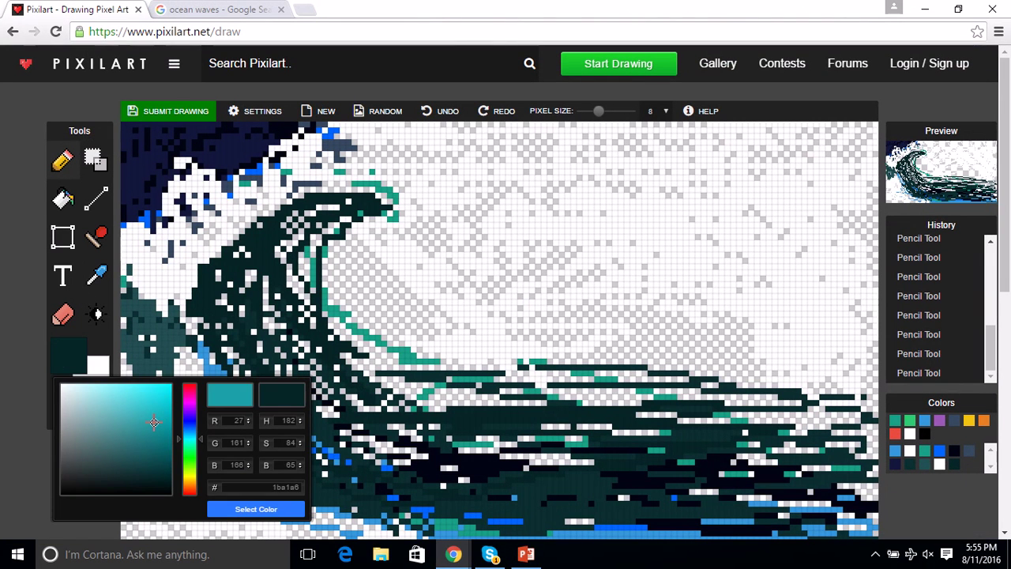
click(255, 509)
mouse_move(496, 380)
mouse_down()
mouse_move(769, 414)
mouse_move(545, 421)
mouse_move(392, 404)
mouse_move(611, 458)
mouse_move(771, 448)
mouse_move(636, 477)
mouse_move(429, 433)
mouse_move(506, 476)
mouse_move(712, 503)
mouse_move(506, 471)
mouse_move(303, 376)
mouse_move(347, 404)
mouse_move(590, 452)
mouse_move(397, 398)
mouse_move(328, 323)
mouse_move(334, 236)
mouse_move(381, 210)
mouse_up()
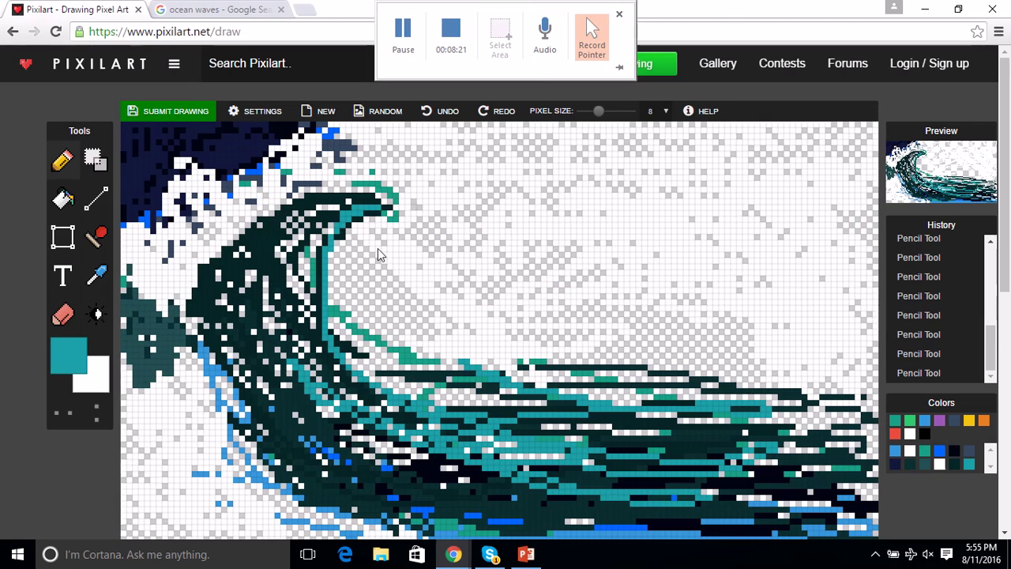
Fill the area under the curling lip with bright teal, spread strokes over the wave's face and water, and check the reference photo.
drag(353, 299, 348, 230)
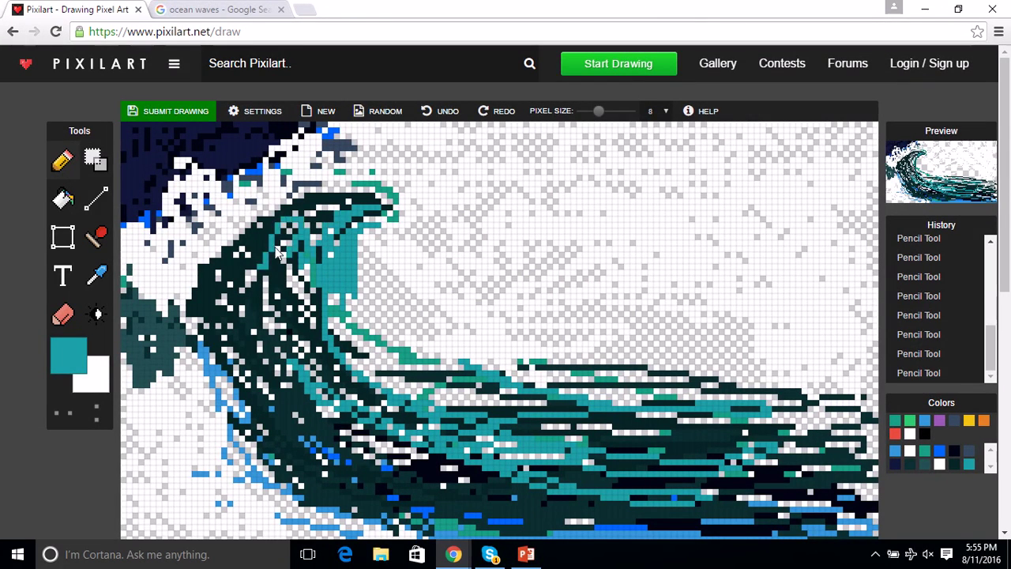
mouse_move(278, 251)
mouse_down()
mouse_move(236, 266)
mouse_move(212, 297)
mouse_move(235, 297)
mouse_move(250, 277)
mouse_move(289, 302)
mouse_move(302, 282)
mouse_move(323, 330)
mouse_move(290, 295)
mouse_move(342, 427)
mouse_move(252, 289)
mouse_move(339, 496)
mouse_move(278, 388)
mouse_move(729, 527)
mouse_move(546, 467)
mouse_move(772, 470)
mouse_move(718, 461)
mouse_move(766, 435)
mouse_move(775, 443)
mouse_move(544, 388)
mouse_move(810, 390)
mouse_move(494, 383)
mouse_move(312, 396)
mouse_move(646, 451)
mouse_move(429, 390)
mouse_move(407, 431)
mouse_move(594, 498)
mouse_move(351, 447)
mouse_move(442, 495)
mouse_move(869, 485)
mouse_move(644, 511)
mouse_move(811, 439)
mouse_move(730, 412)
mouse_move(464, 390)
mouse_up()
drag(716, 414, 549, 379)
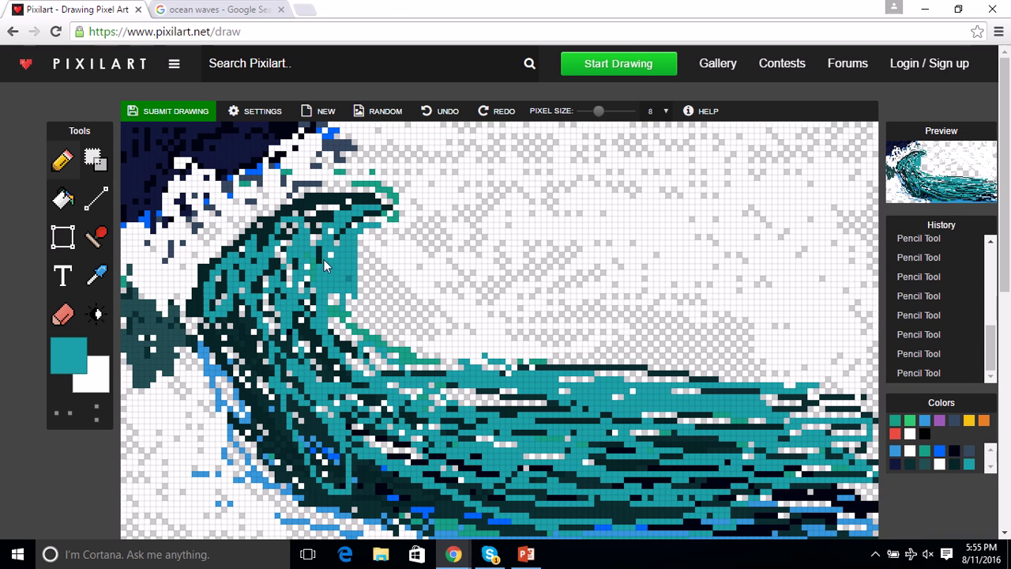
mouse_move(4, 8)
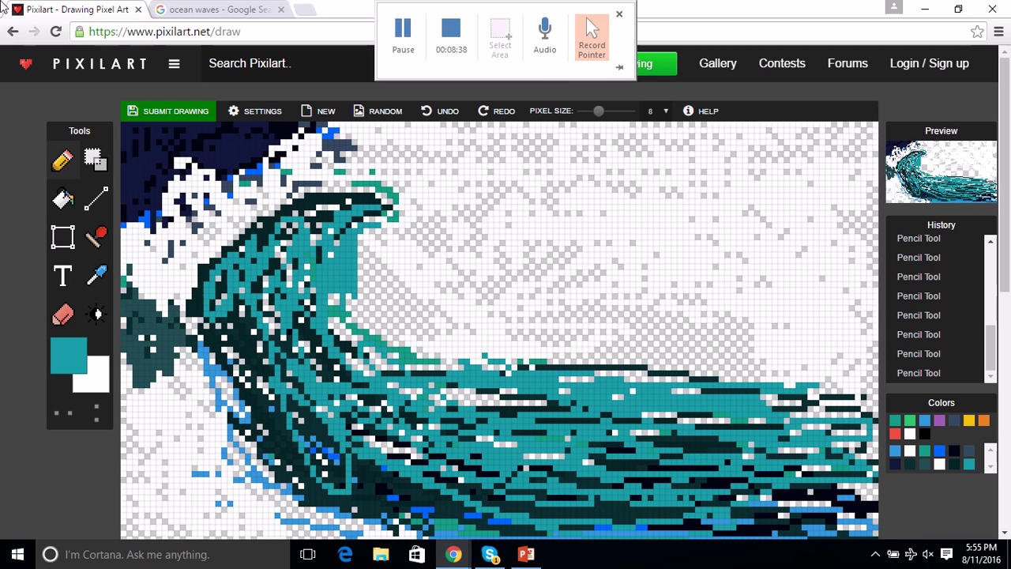
click(180, 11)
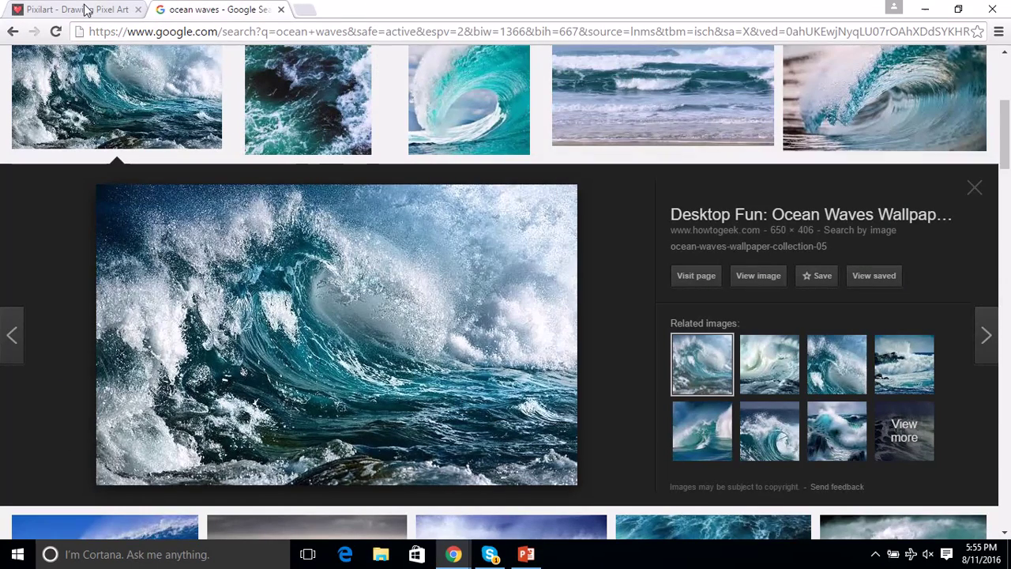